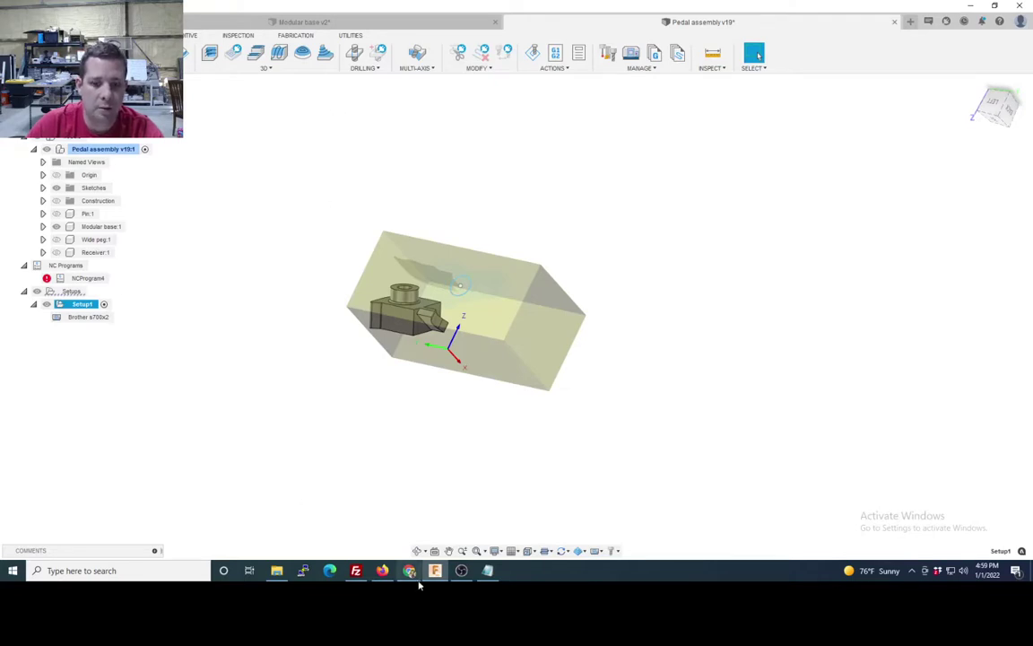
- Switch to the O1001 program in Notepad and set the X value of the final G53 line to -27.0
{"action": "left_click", "coordinate": [486, 574]}
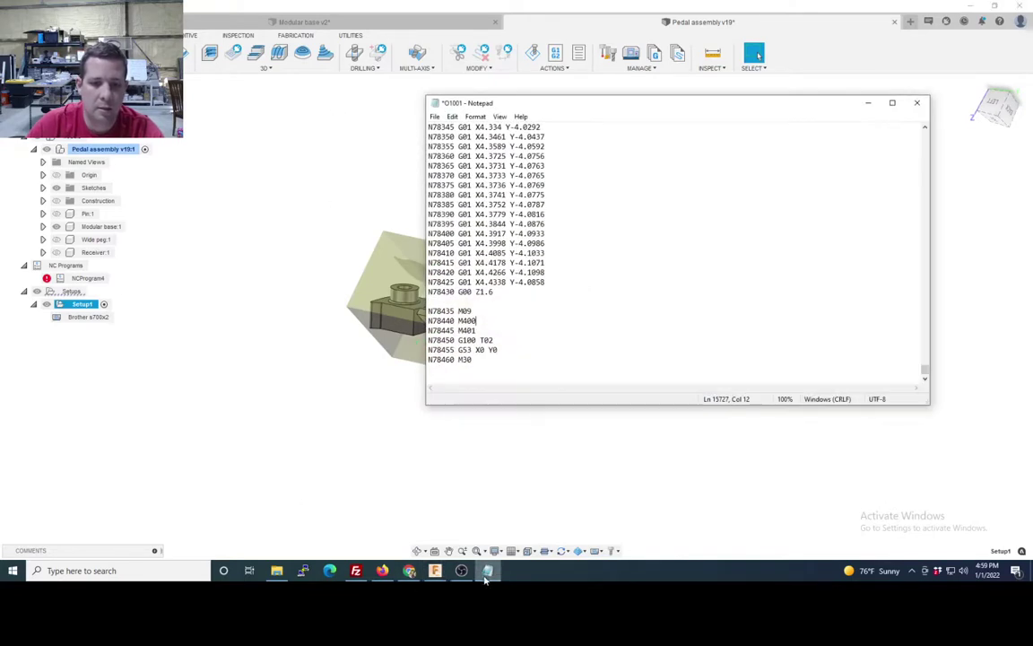
{"action": "left_click", "coordinate": [428, 350]}
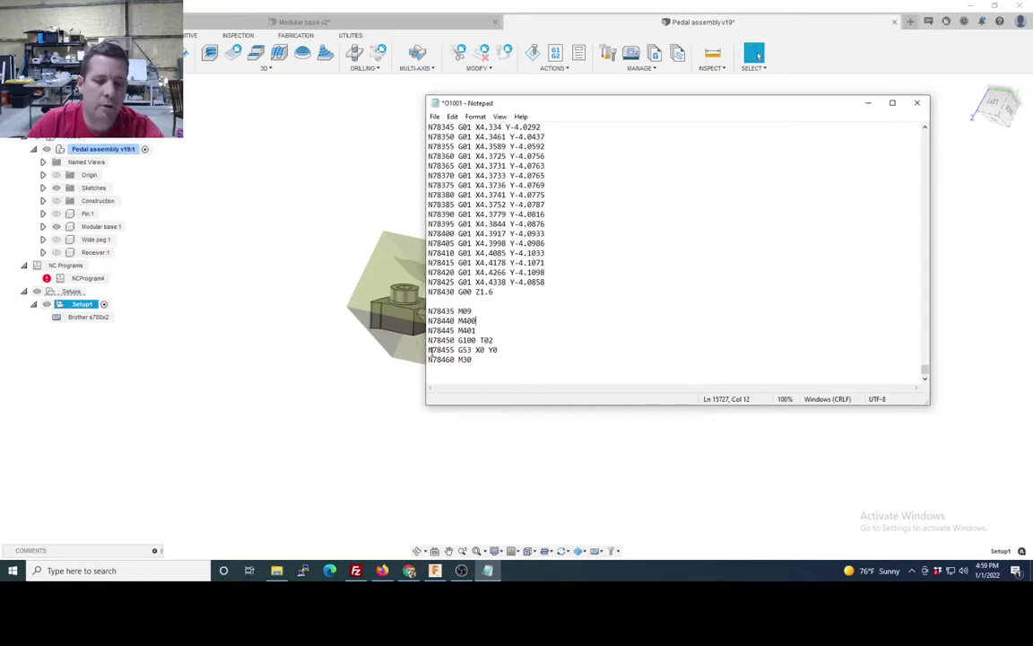
{"action": "left_click_drag", "start_coordinate": [429, 350], "coordinate": [525, 357]}
{"action": "left_click", "coordinate": [496, 350]}
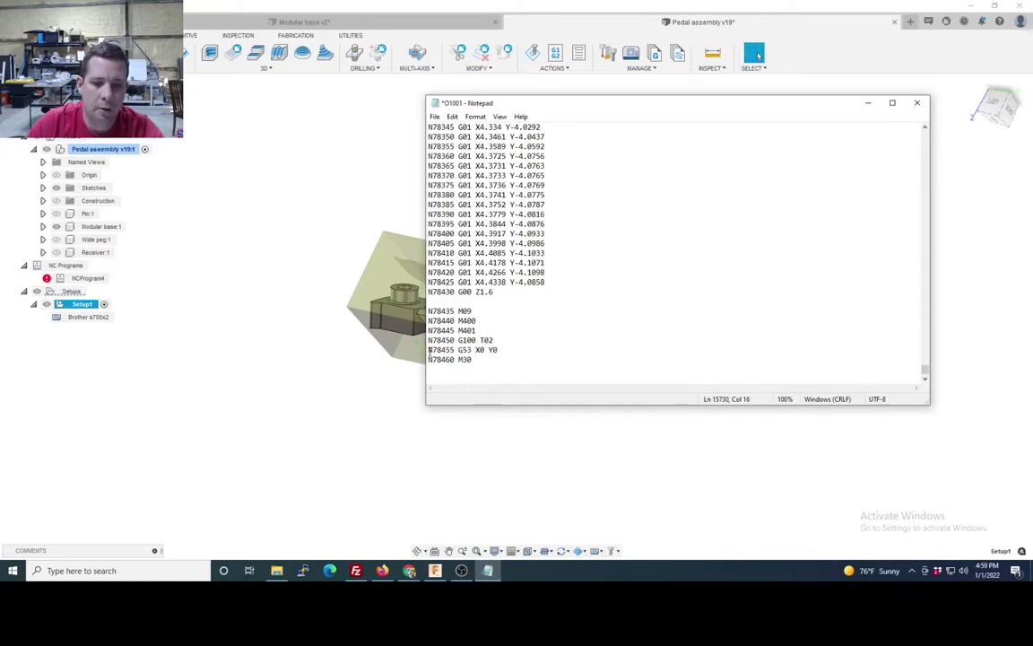
{"action": "left_click_drag", "start_coordinate": [429, 351], "coordinate": [521, 354]}
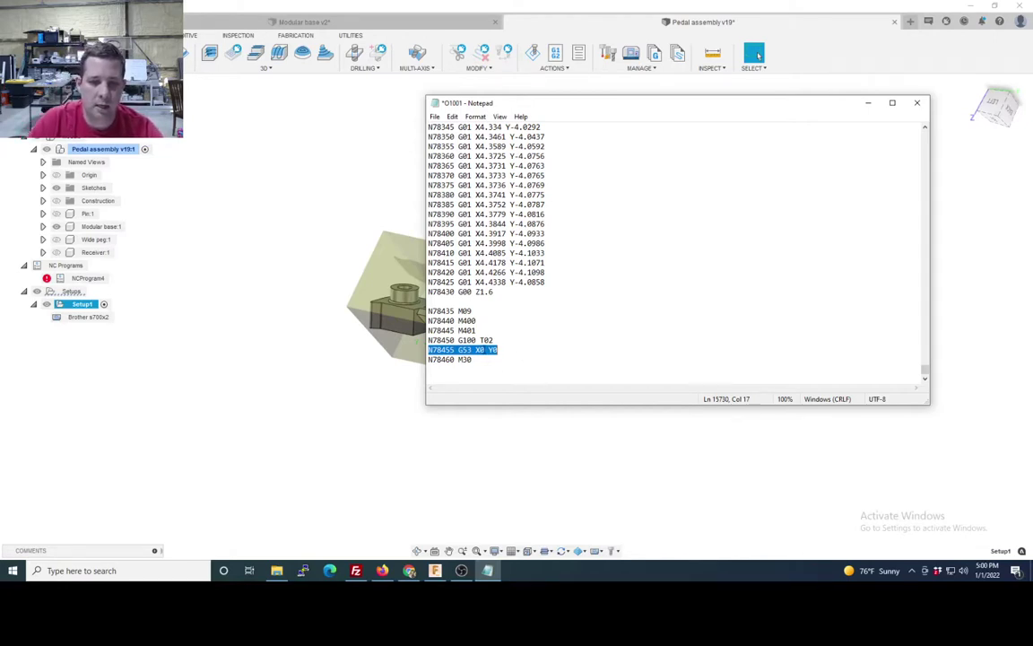
{"action": "left_click", "coordinate": [480, 350]}
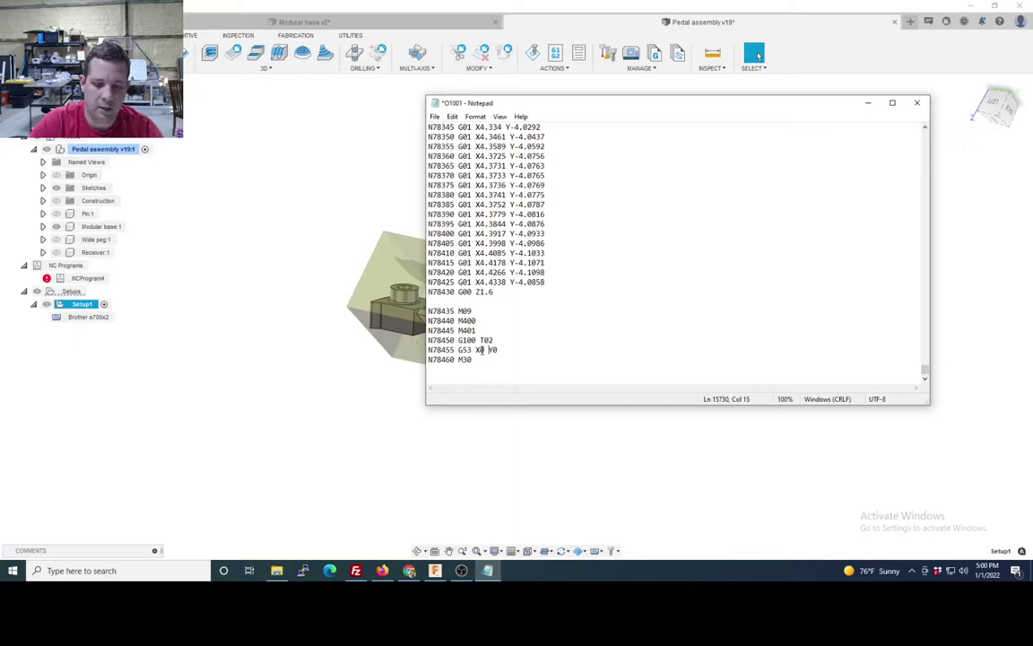
{"action": "key", "text": "BackSpace"}
{"action": "key", "text": "BackSpace"}
{"action": "type", "text": "-2."}
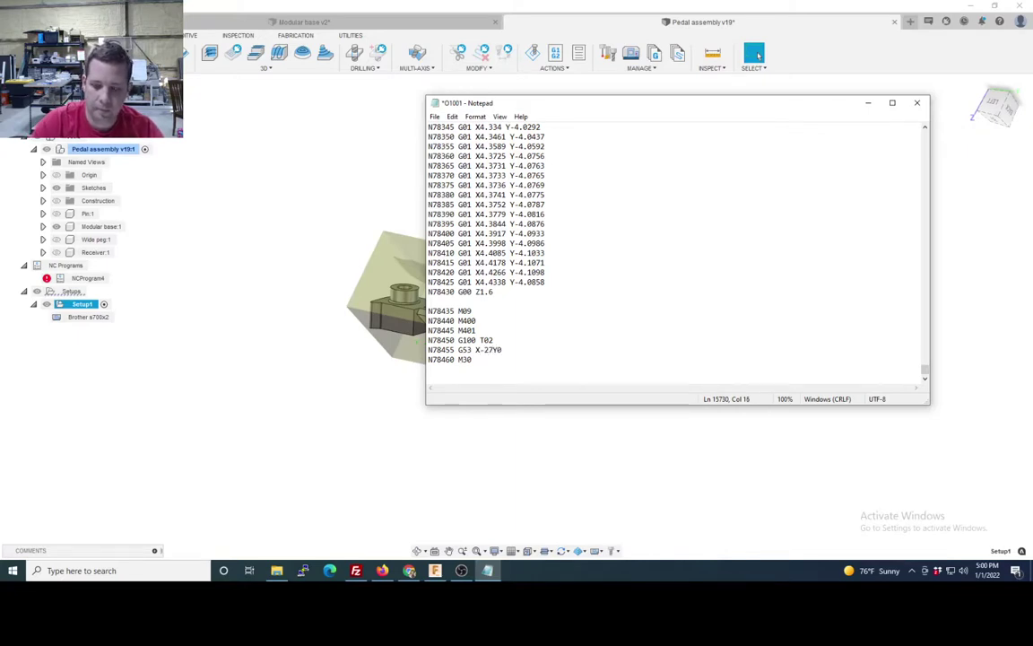
{"action": "type", "text": ".0"}
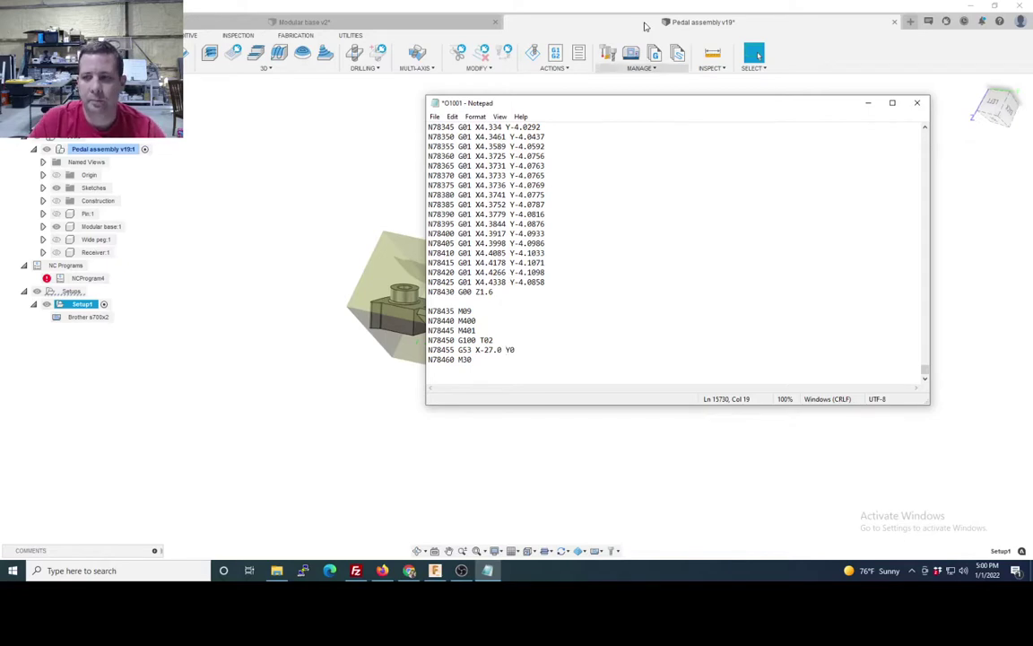
{"action": "left_click", "coordinate": [868, 105]}
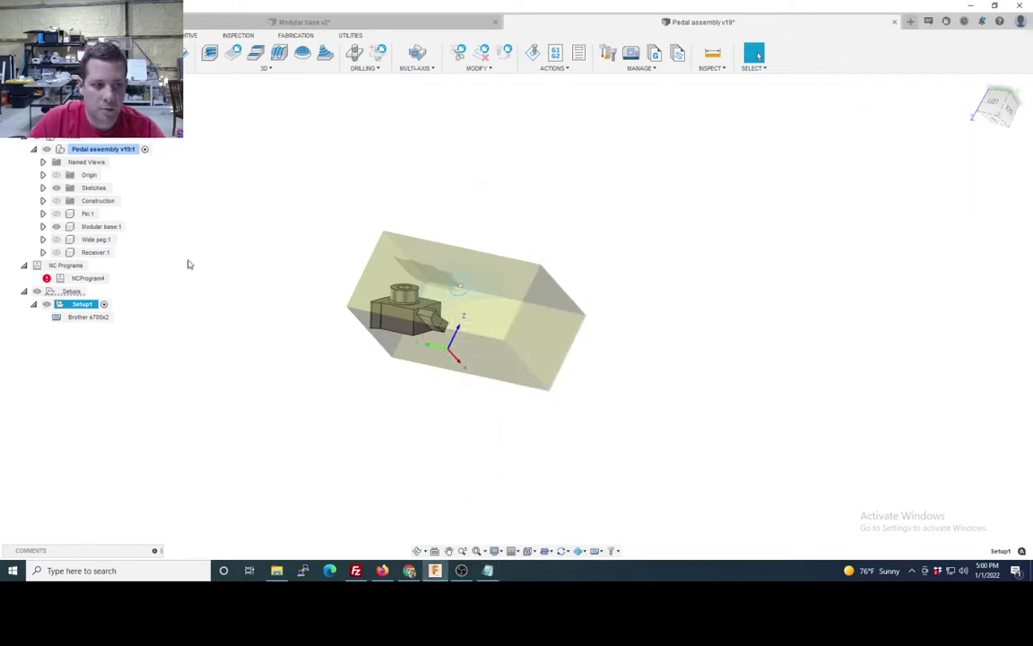
- Start an NC program for Setup1 and choose the Brother Speedio post processor
{"action": "right_click", "coordinate": [90, 304]}
{"action": "left_click", "coordinate": [143, 124]}
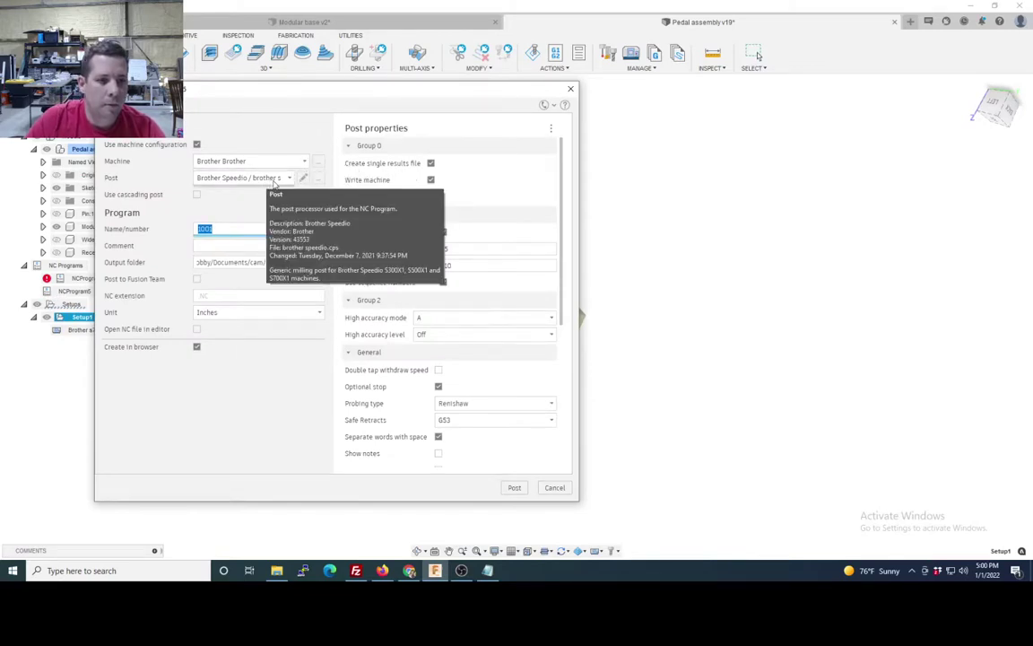
{"action": "left_click", "coordinate": [285, 177]}
{"action": "left_click", "coordinate": [272, 206]}
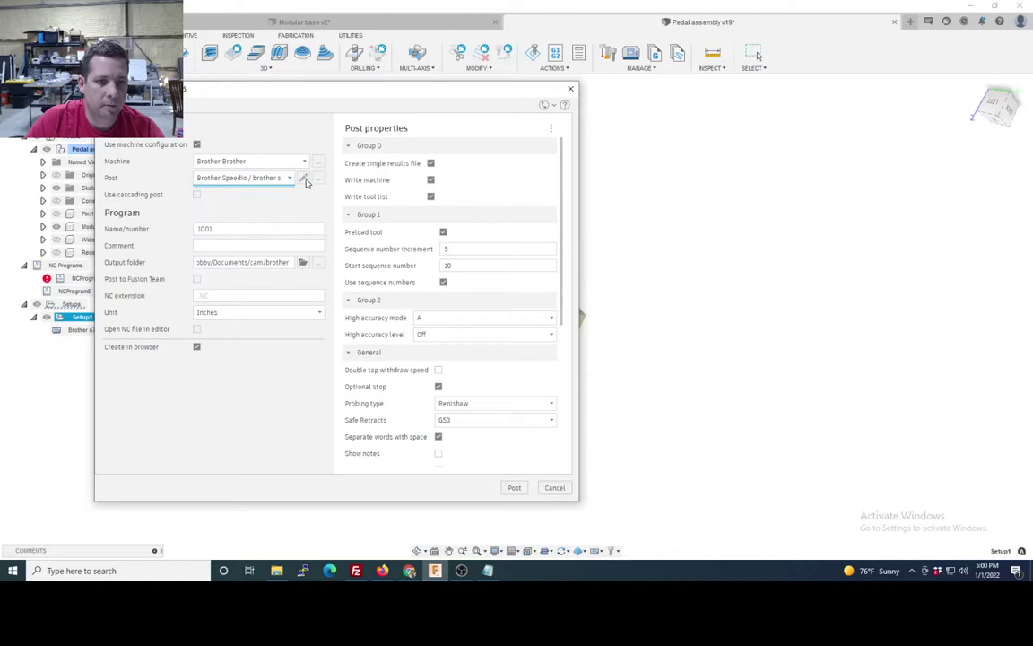
- Open the local brother speedio.cps post from the post library for editing
{"action": "left_click", "coordinate": [319, 180]}
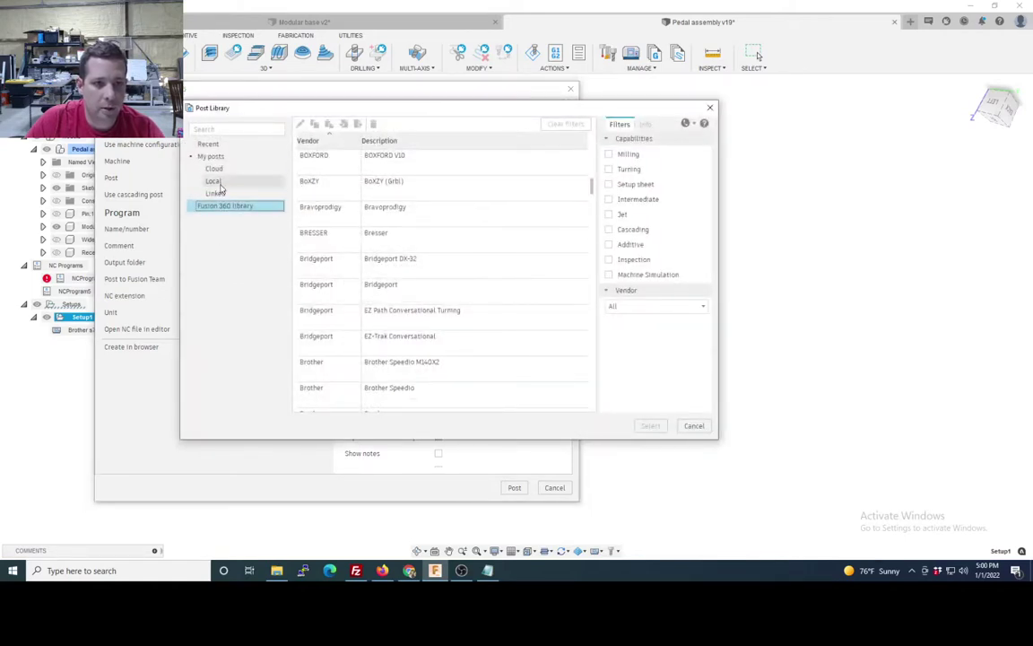
{"action": "left_click", "coordinate": [213, 180]}
{"action": "left_click", "coordinate": [327, 170]}
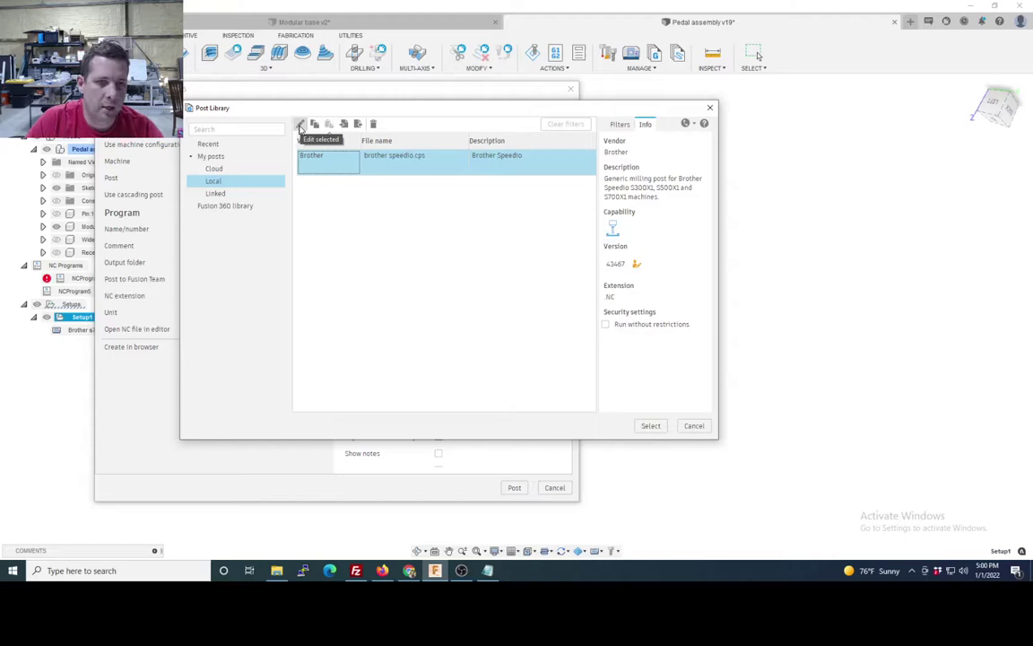
{"action": "left_click", "coordinate": [227, 184]}
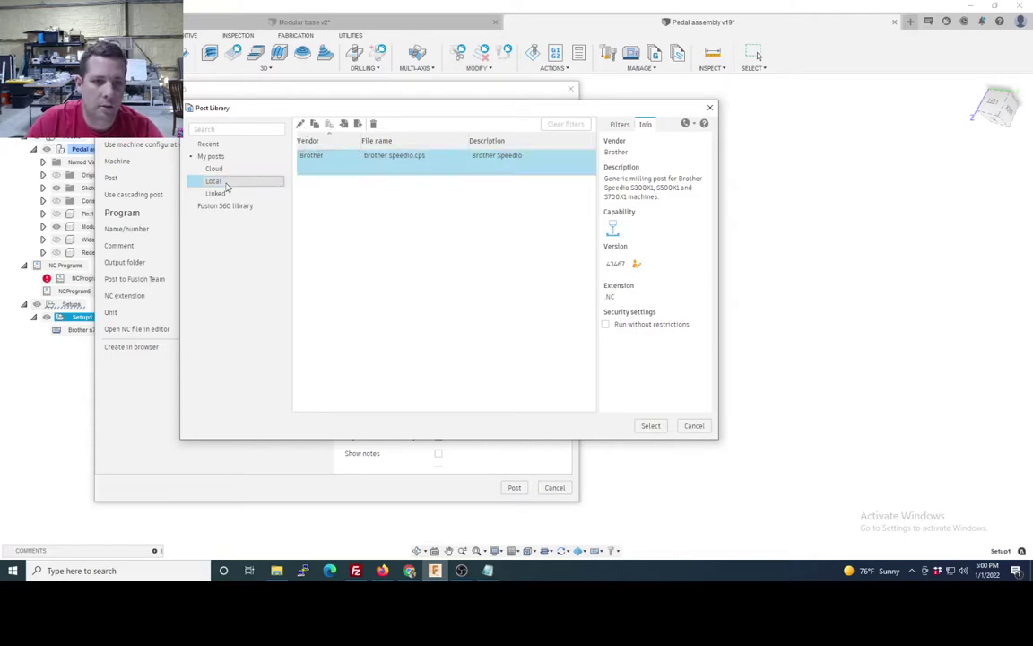
{"action": "left_click", "coordinate": [220, 181]}
{"action": "left_click", "coordinate": [303, 125]}
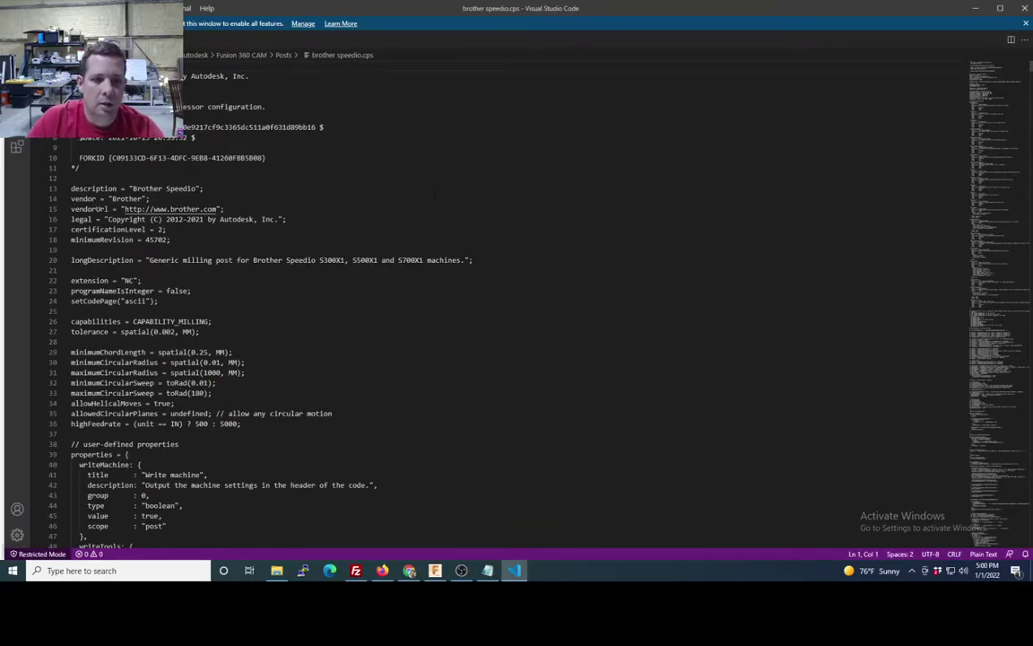
- Search the post file for g53 and go through the matches up to the one in the retract code
{"action": "scroll", "coordinate": [434, 194], "scroll_direction": "down", "scroll_amount": 3}
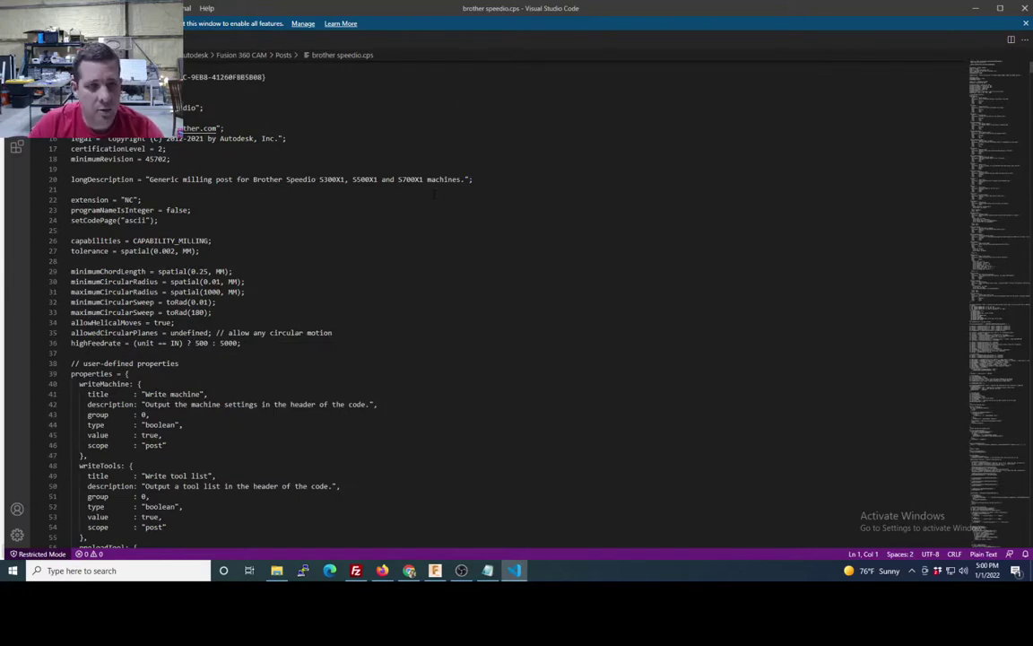
{"action": "key", "text": "ctrl+f"}
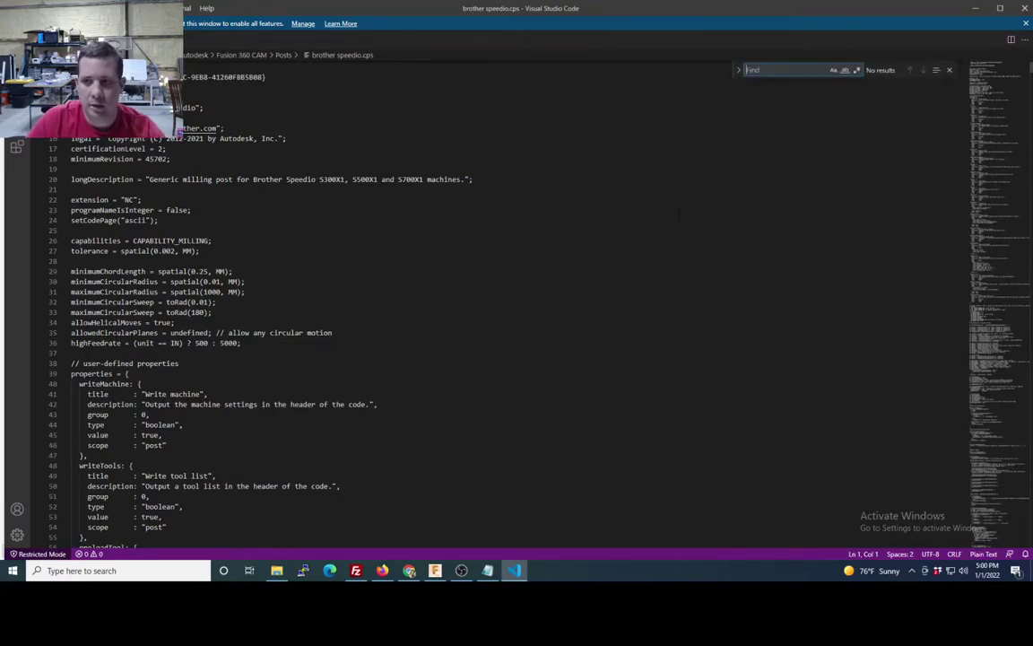
{"action": "type", "text": "g53"}
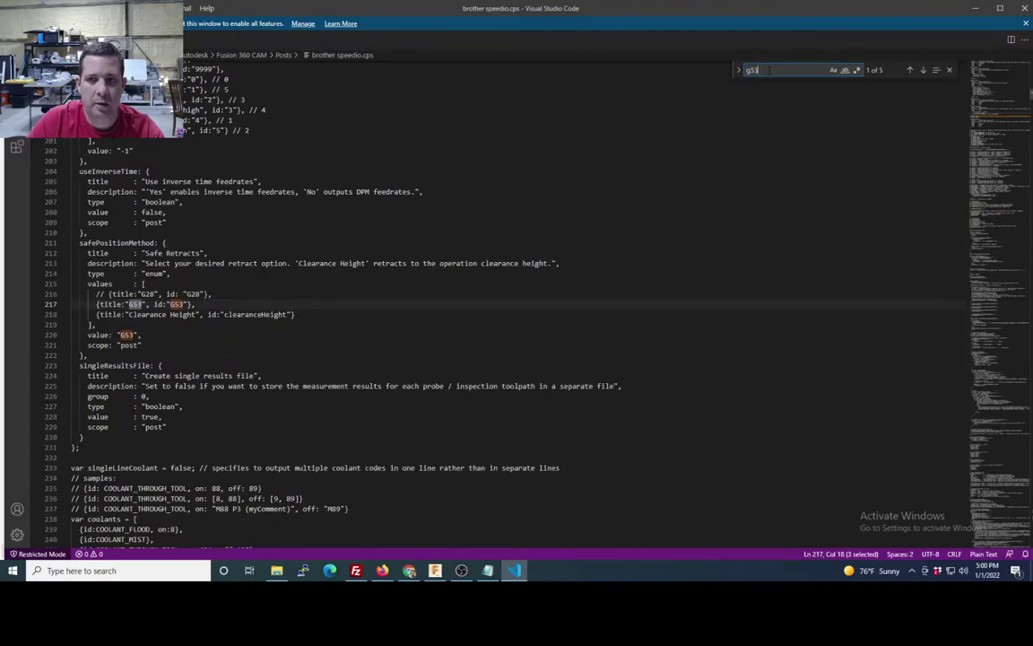
{"action": "left_click", "coordinate": [166, 294]}
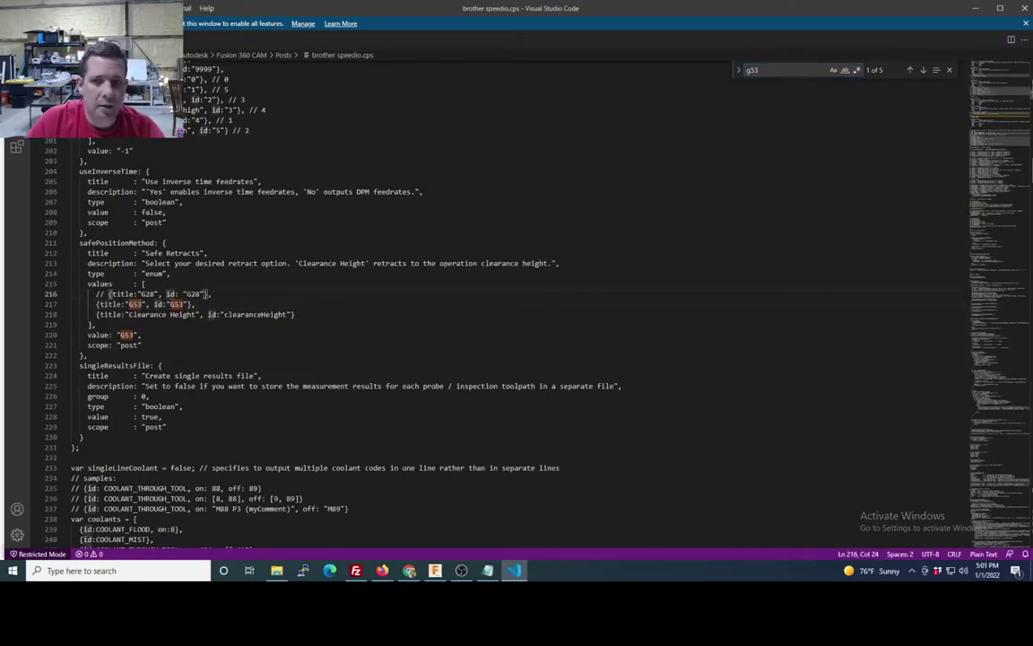
{"action": "left_click", "coordinate": [922, 71]}
{"action": "left_click", "coordinate": [922, 71]}
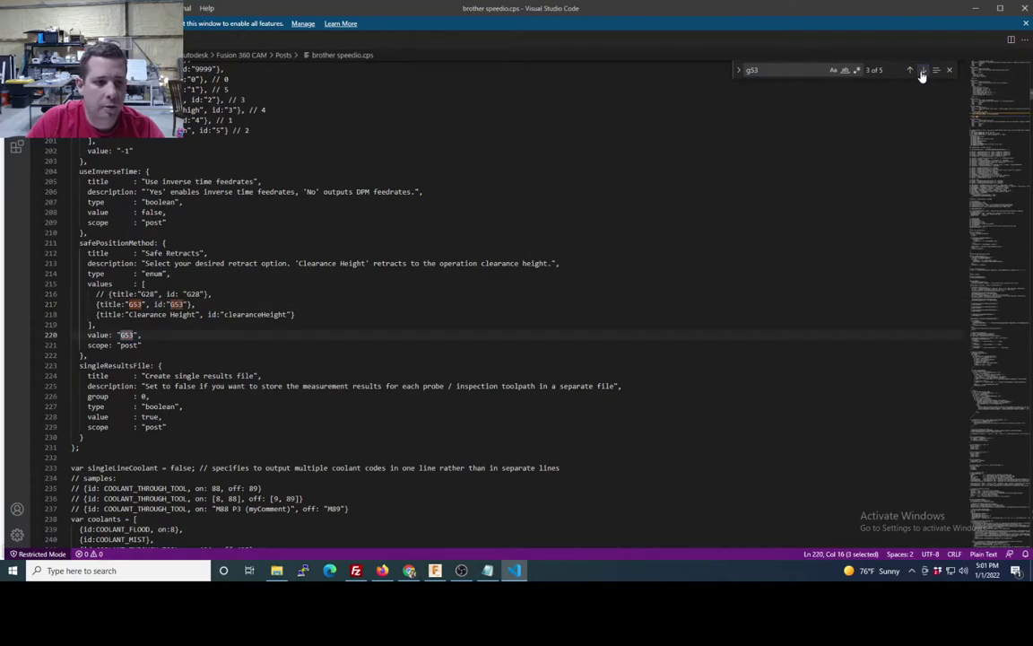
{"action": "left_click", "coordinate": [922, 71]}
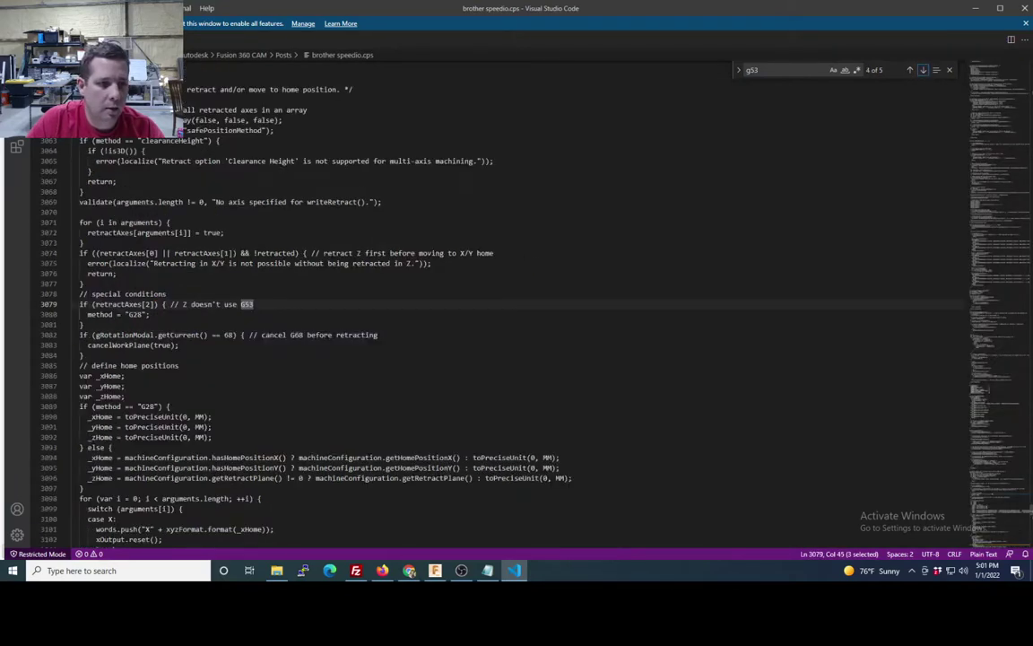
- Examine the retractAxes[2] condition, the writeRetract function header and its safe retract comment
{"action": "left_click_drag", "start_coordinate": [104, 304], "coordinate": [154, 305]}
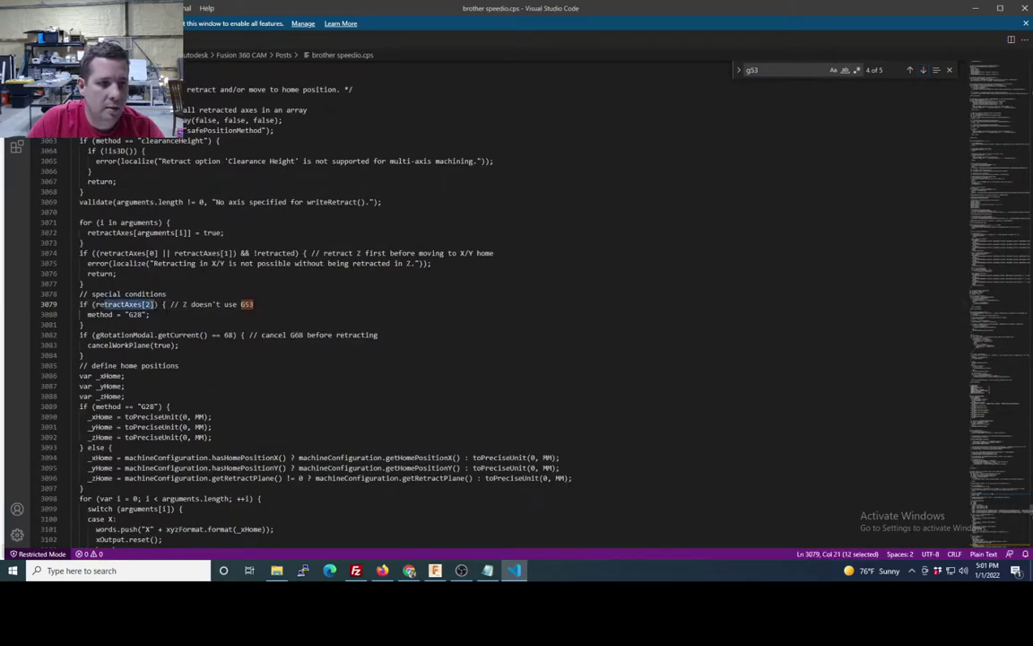
{"action": "left_click_drag", "start_coordinate": [108, 100], "coordinate": [175, 99]}
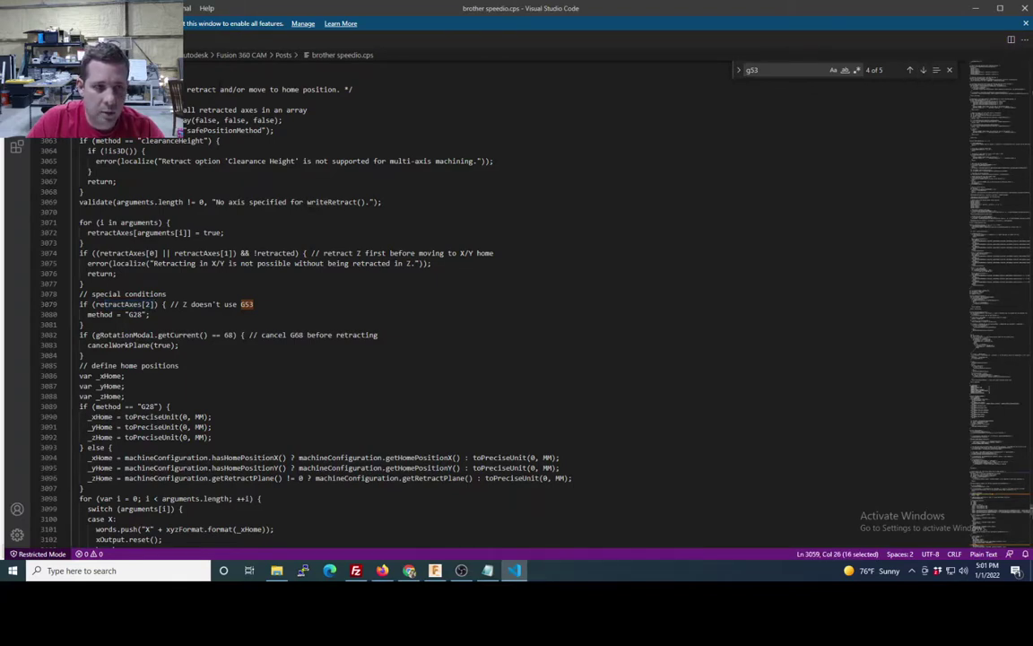
{"action": "left_click_drag", "start_coordinate": [86, 90], "coordinate": [353, 89]}
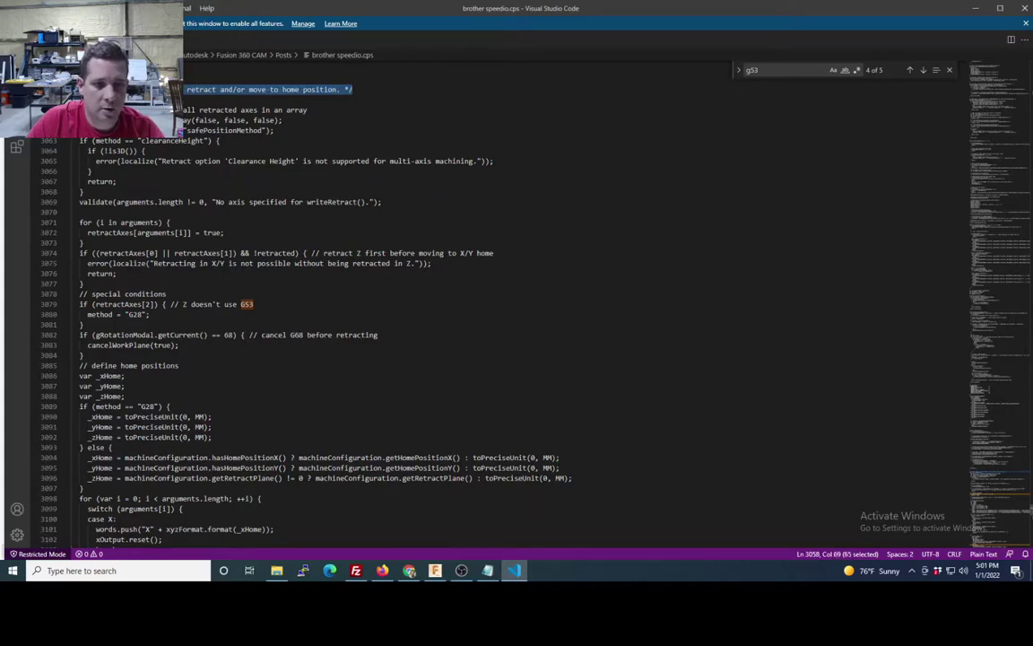
- Return to the first G53 match and examine the safePositionMethod property within the user-defined properties section
{"action": "left_click", "coordinate": [923, 71]}
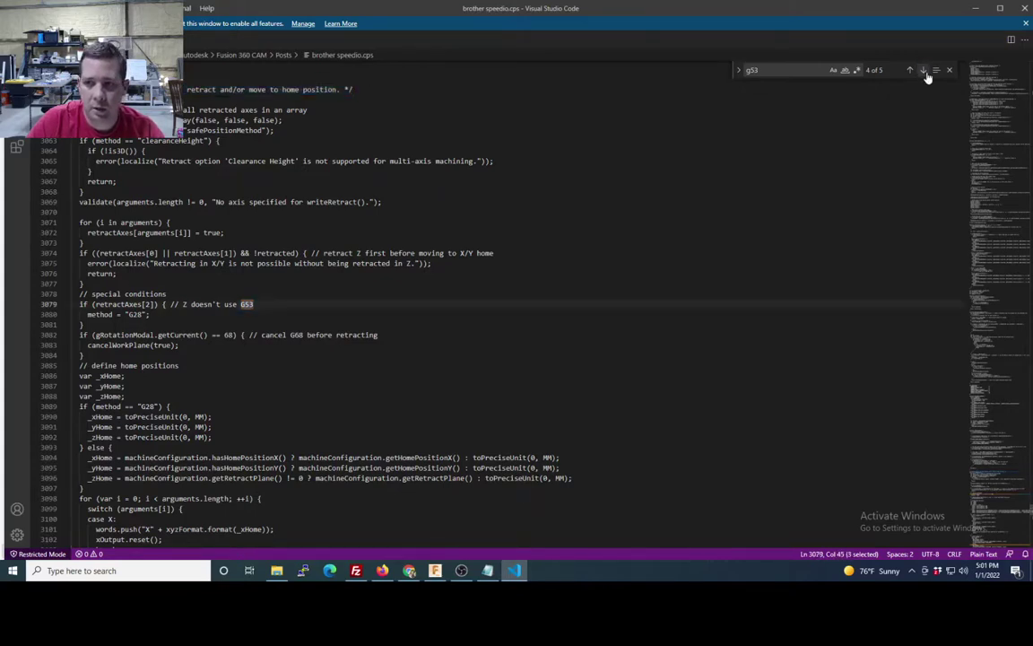
{"action": "left_click", "coordinate": [922, 71]}
{"action": "left_click", "coordinate": [923, 71]}
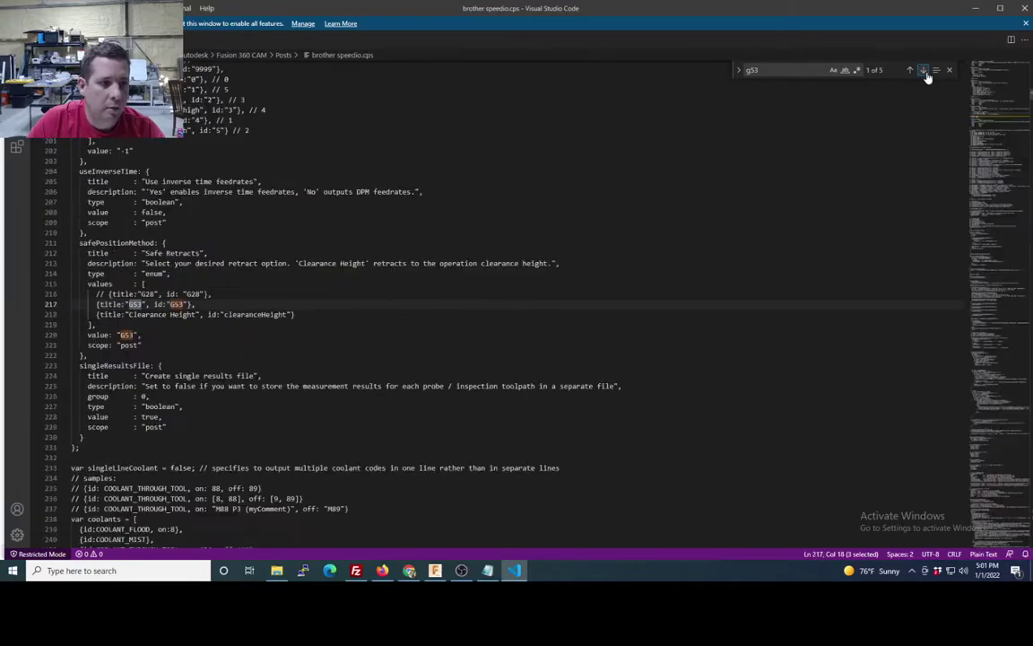
{"action": "left_click", "coordinate": [125, 273]}
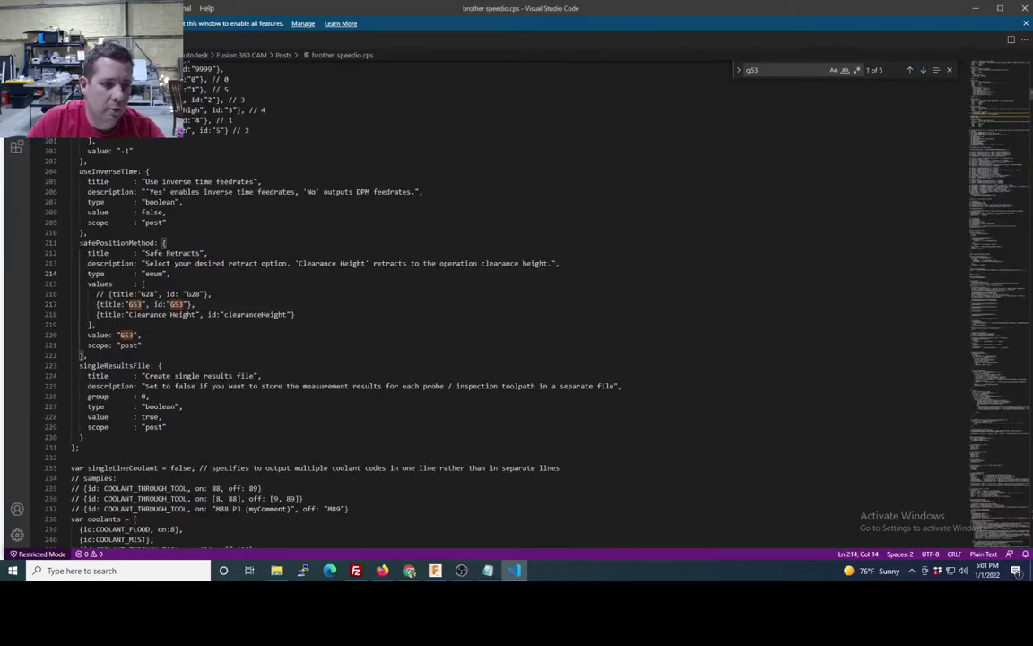
{"action": "left_click_drag", "start_coordinate": [79, 243], "coordinate": [145, 243]}
{"action": "scroll", "coordinate": [147, 243], "scroll_direction": "up", "scroll_amount": 20}
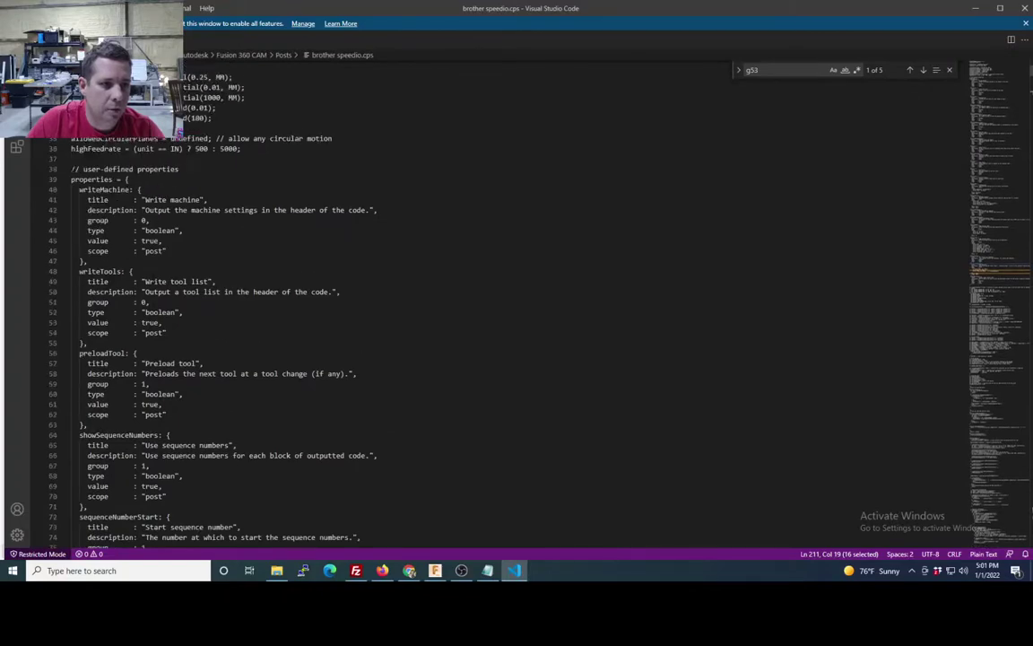
{"action": "left_click_drag", "start_coordinate": [72, 169], "coordinate": [179, 168]}
{"action": "scroll", "coordinate": [179, 169], "scroll_direction": "down", "scroll_amount": 20}
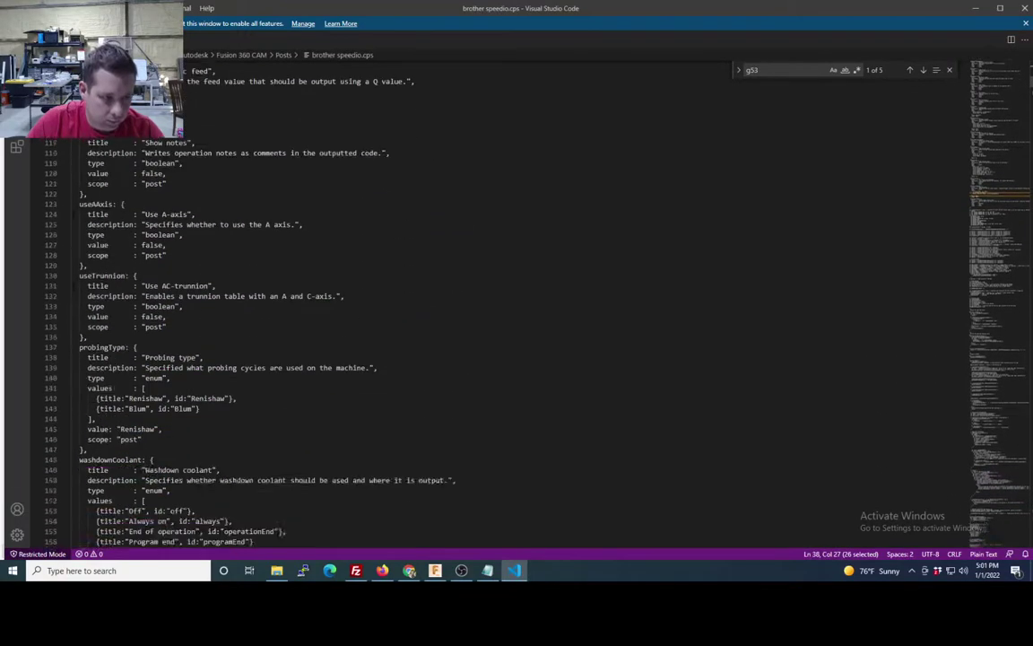
{"action": "scroll", "coordinate": [484, 296], "scroll_direction": "down", "scroll_amount": 20}
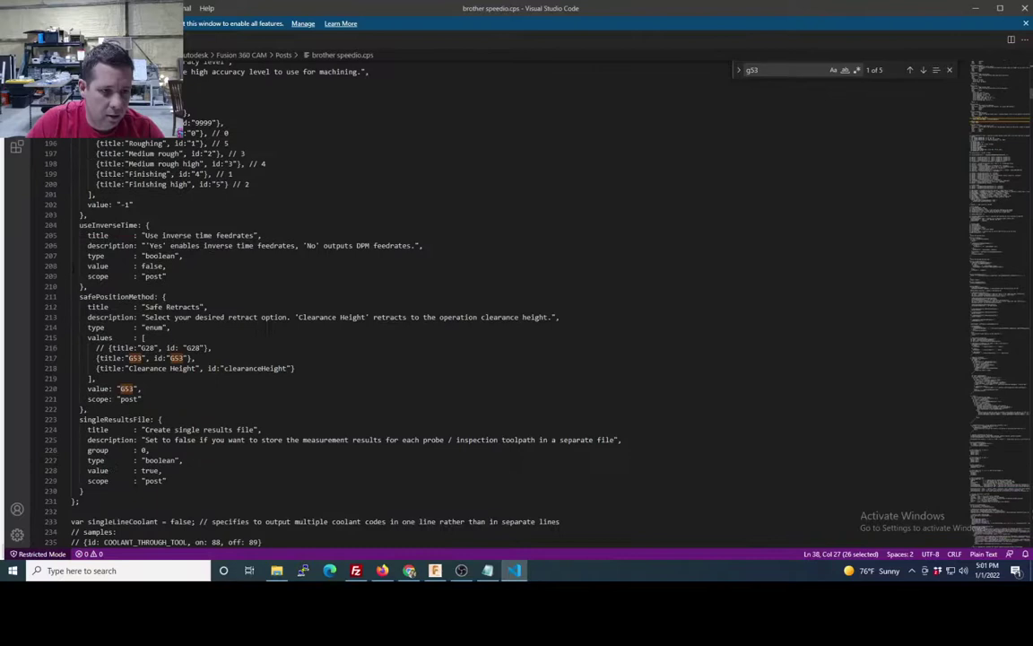
- Search the post file for safePositionMethod and highlight the name of the writeRetract function that uses it
{"action": "double_click", "coordinate": [116, 296]}
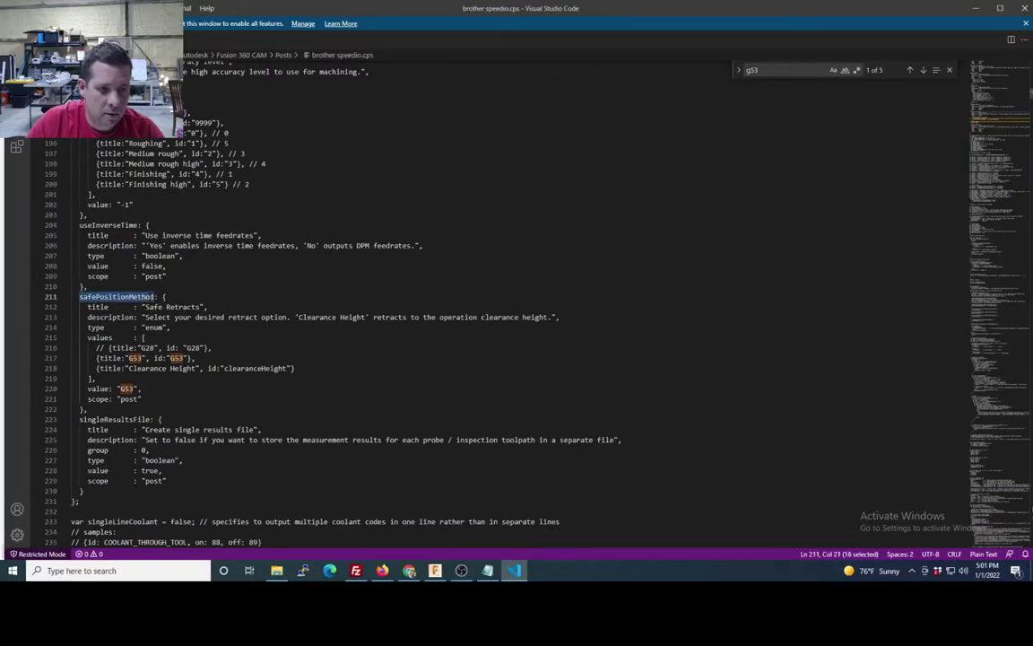
{"action": "right_click", "coordinate": [152, 299]}
{"action": "left_click", "coordinate": [184, 339]}
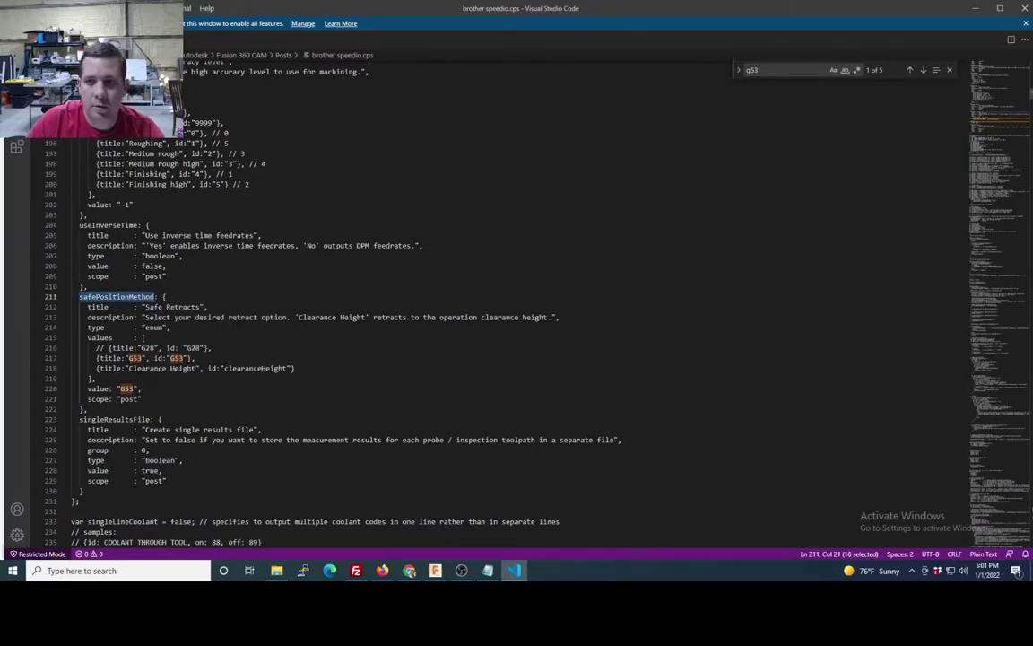
{"action": "double_click", "coordinate": [752, 70]}
{"action": "key", "text": "ctrl+v"}
{"action": "key", "text": "Return"}
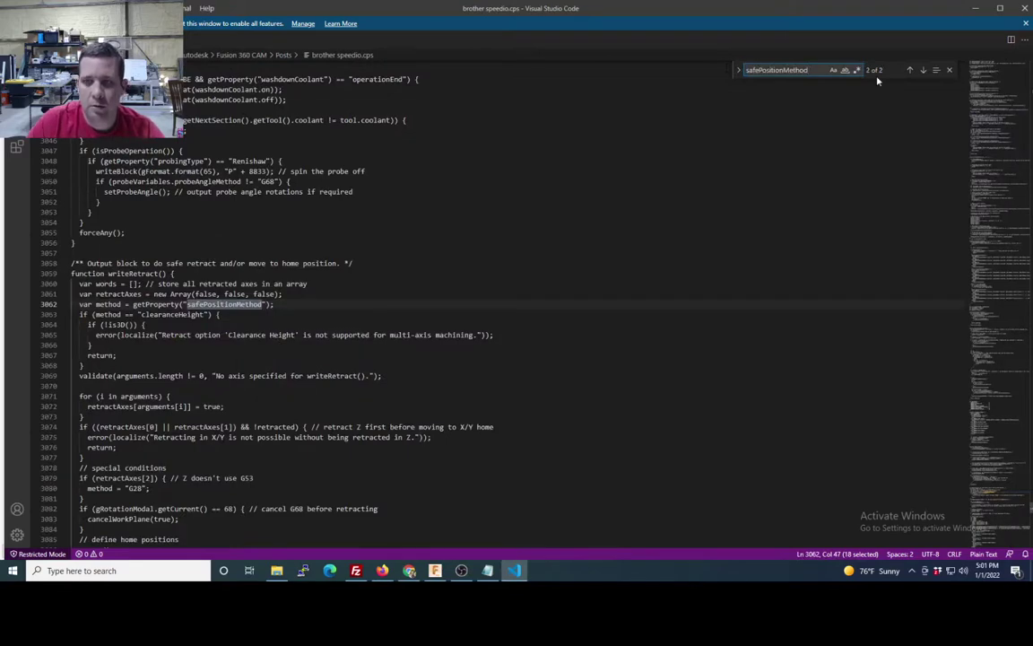
{"action": "key", "text": "Return"}
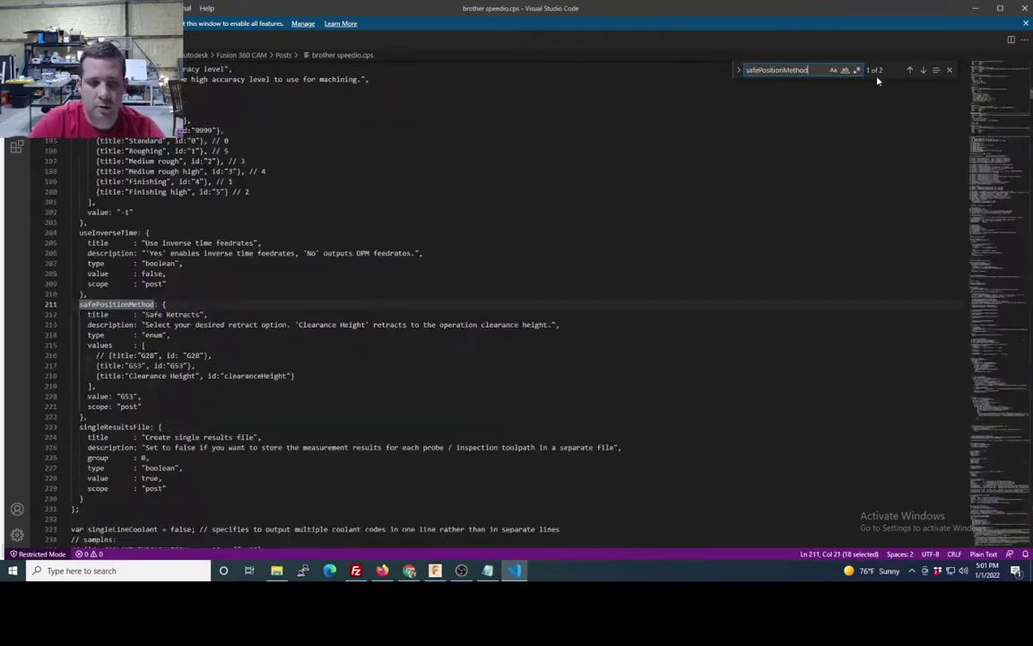
{"action": "left_click", "coordinate": [923, 70]}
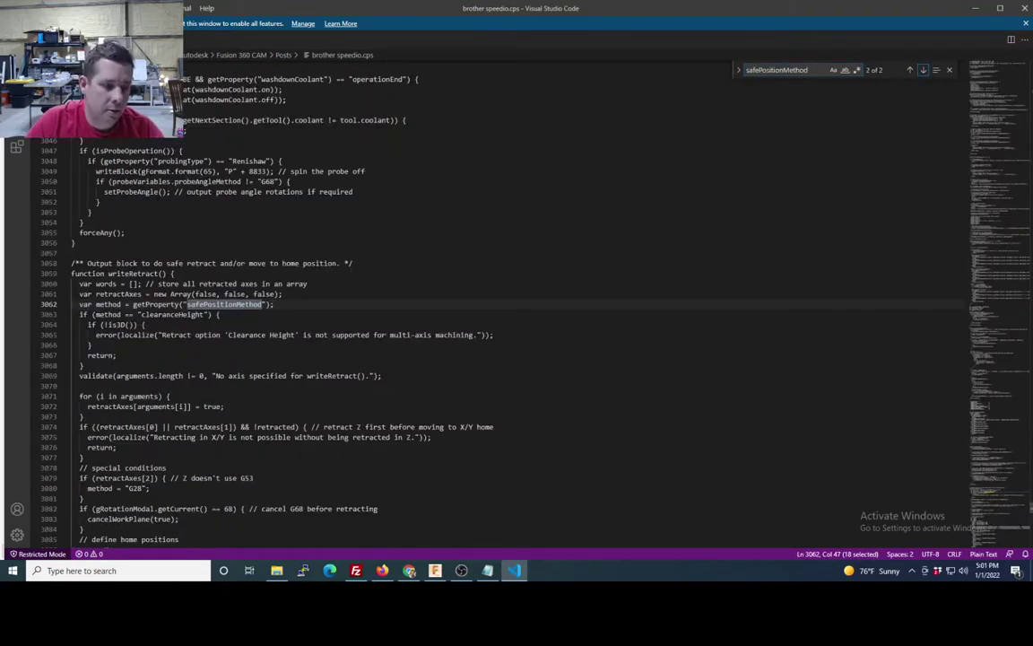
{"action": "left_click_drag", "start_coordinate": [109, 273], "coordinate": [174, 274]}
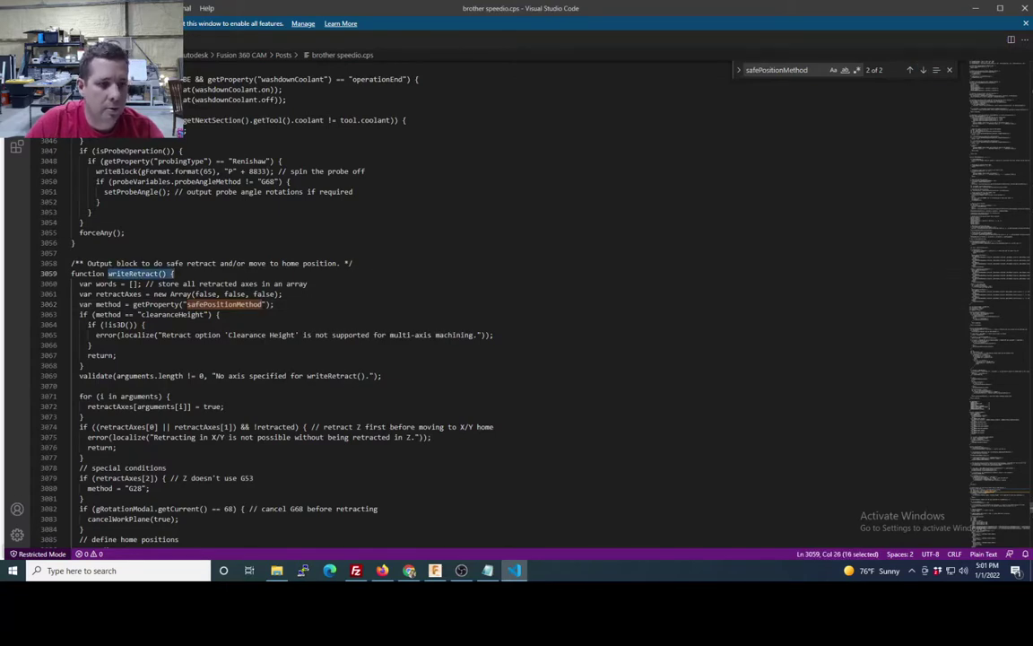
- Examine the writeRetract function's header comment on moving to home position and its special condition comment about Z and G53
{"action": "left_click", "coordinate": [116, 274]}
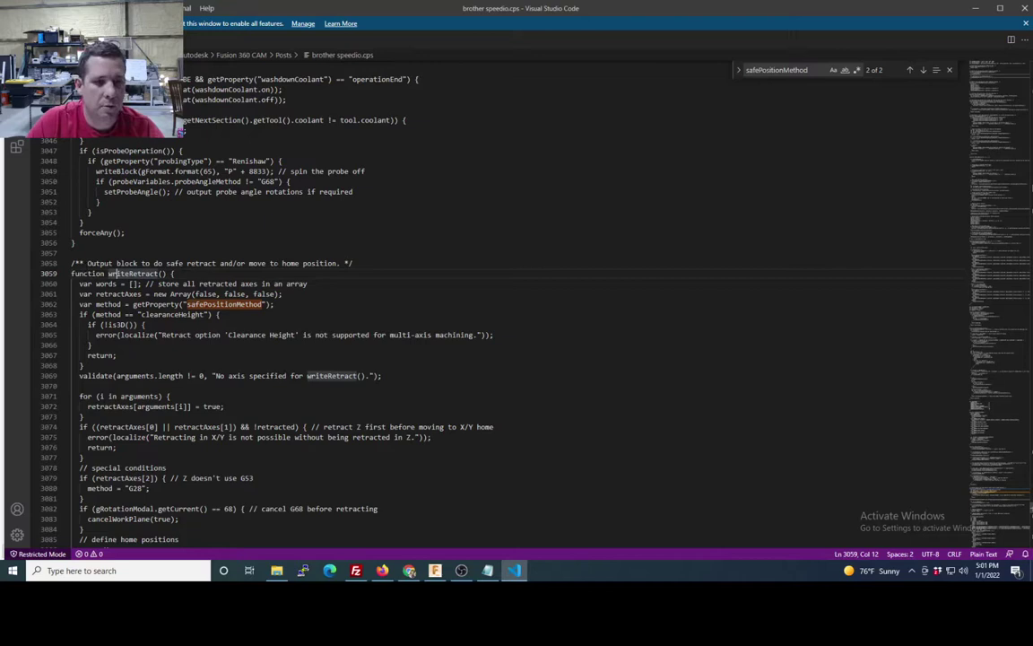
{"action": "left_click_drag", "start_coordinate": [250, 264], "coordinate": [316, 263]}
{"action": "left_click", "coordinate": [219, 314]}
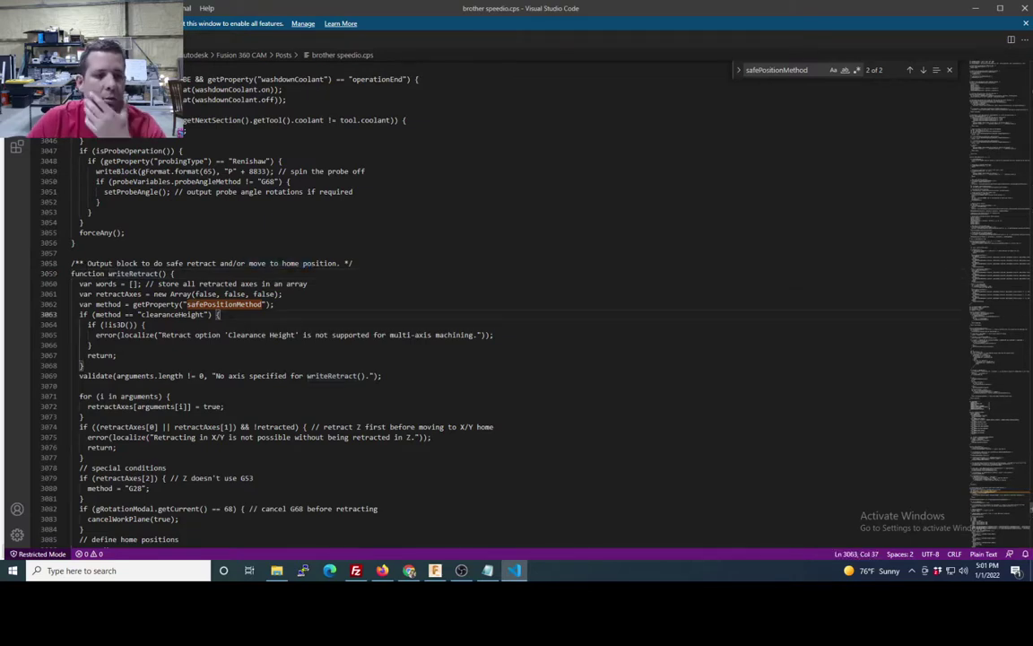
{"action": "scroll", "coordinate": [219, 314], "scroll_direction": "down", "scroll_amount": 2}
{"action": "double_click", "coordinate": [248, 424]}
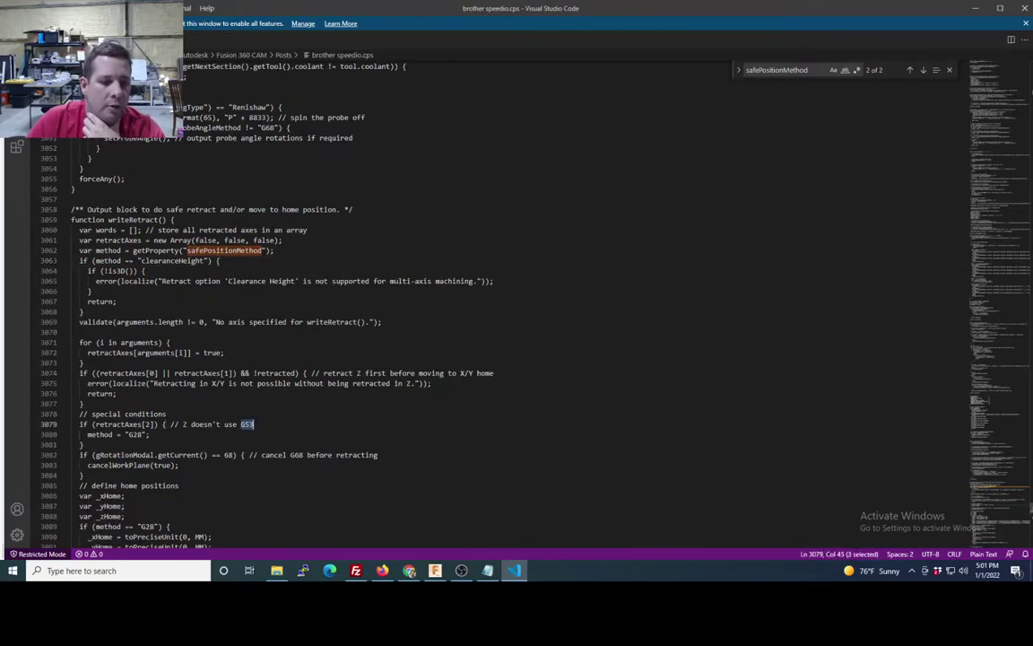
{"action": "left_click_drag", "start_coordinate": [175, 425], "coordinate": [229, 424]}
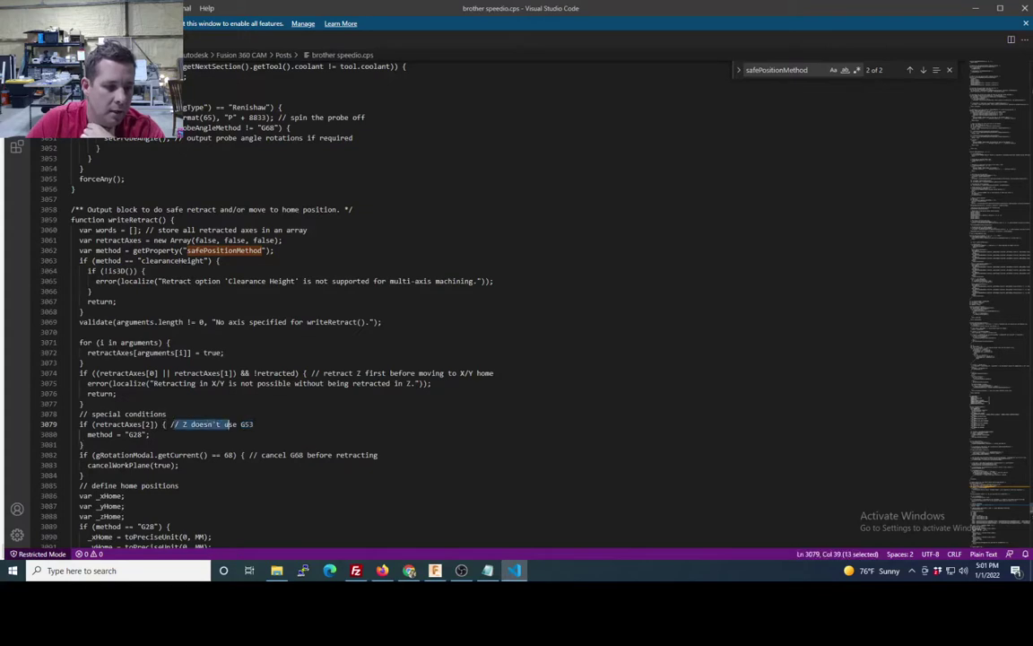
- Examine the home position definitions in writeRetract, comparing the G28 branch with the else branch for _xHome and _yHome
{"action": "scroll", "coordinate": [229, 424], "scroll_direction": "down", "scroll_amount": 6}
{"action": "left_click_drag", "start_coordinate": [79, 296], "coordinate": [229, 298]}
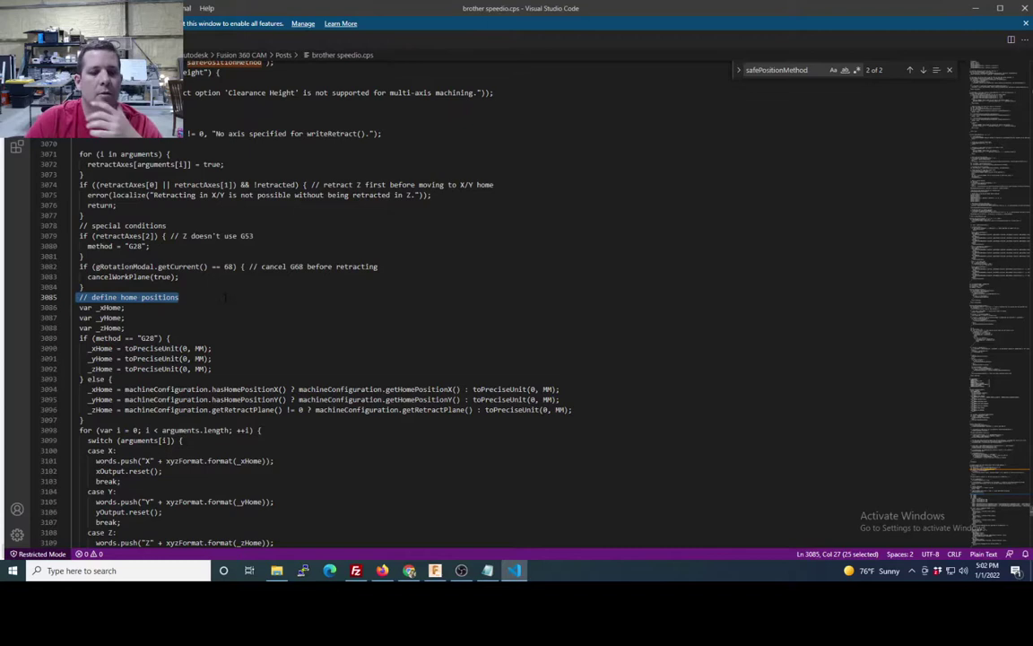
{"action": "left_click_drag", "start_coordinate": [79, 308], "coordinate": [124, 307]}
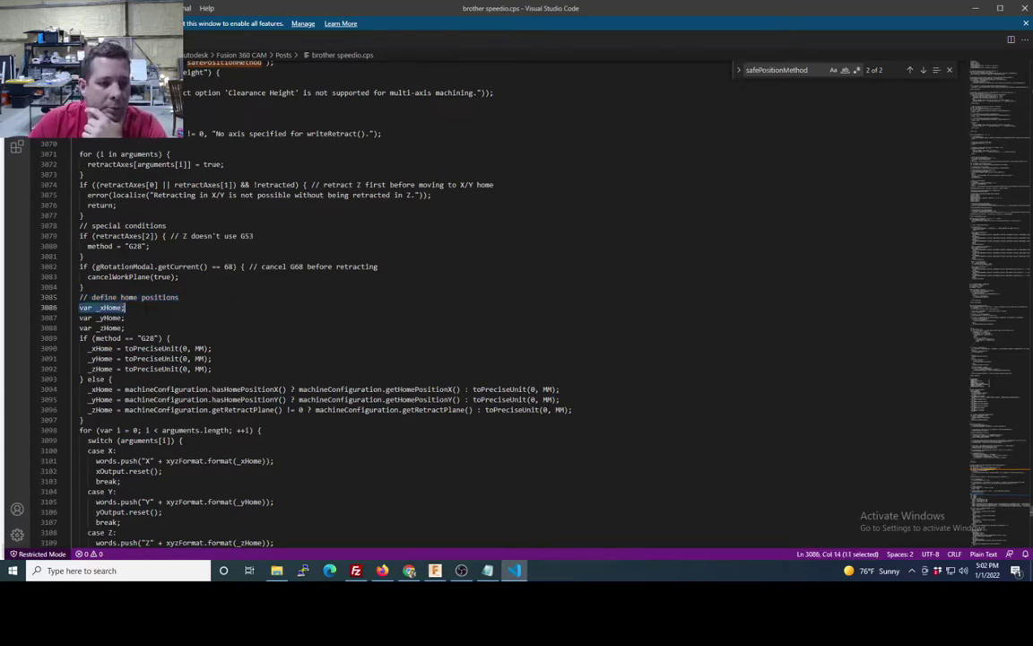
{"action": "left_click", "coordinate": [84, 389]}
{"action": "left_click_drag", "start_coordinate": [86, 389], "coordinate": [370, 399]}
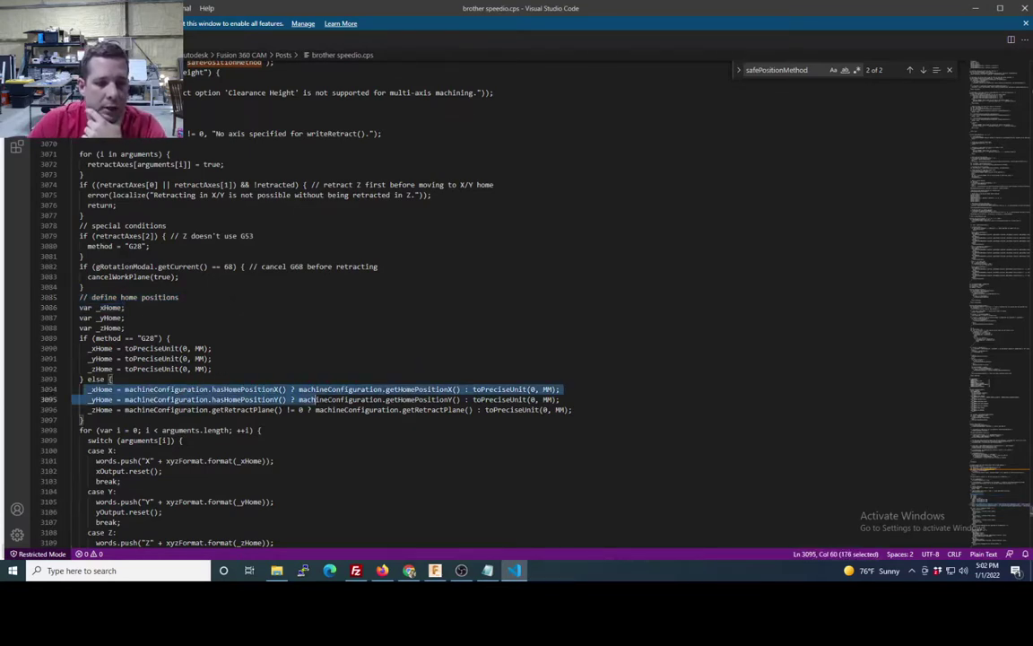
{"action": "left_click", "coordinate": [213, 369]}
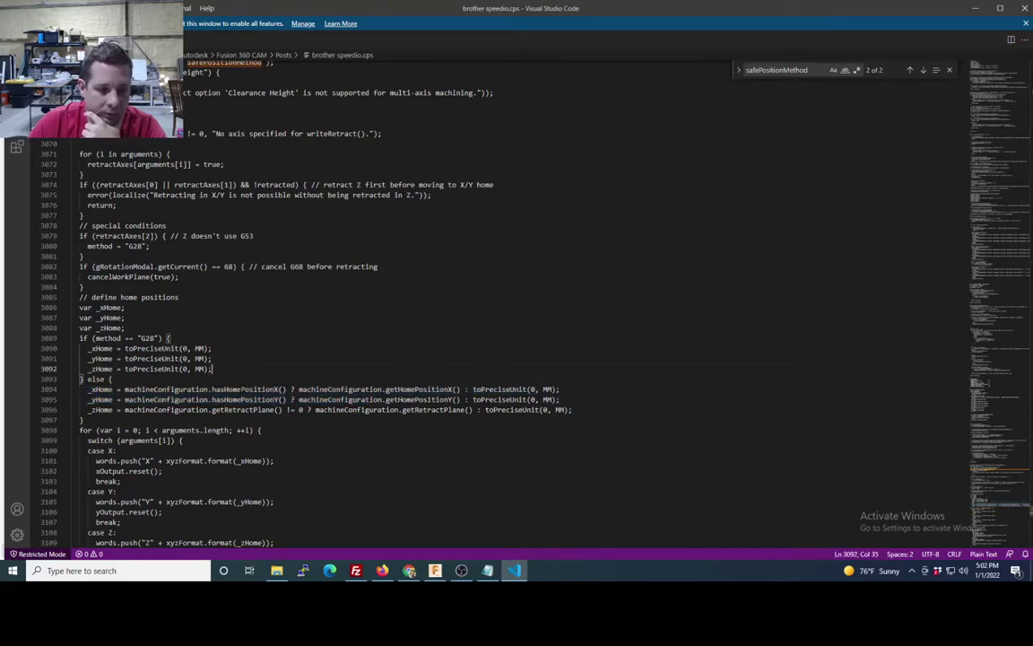
- Examine the machineConfiguration calls in the _xHome line, including getHomePositionX() and the toPreciseUnit fallback
{"action": "left_click_drag", "start_coordinate": [125, 389], "coordinate": [207, 399]}
{"action": "left_click", "coordinate": [212, 381]}
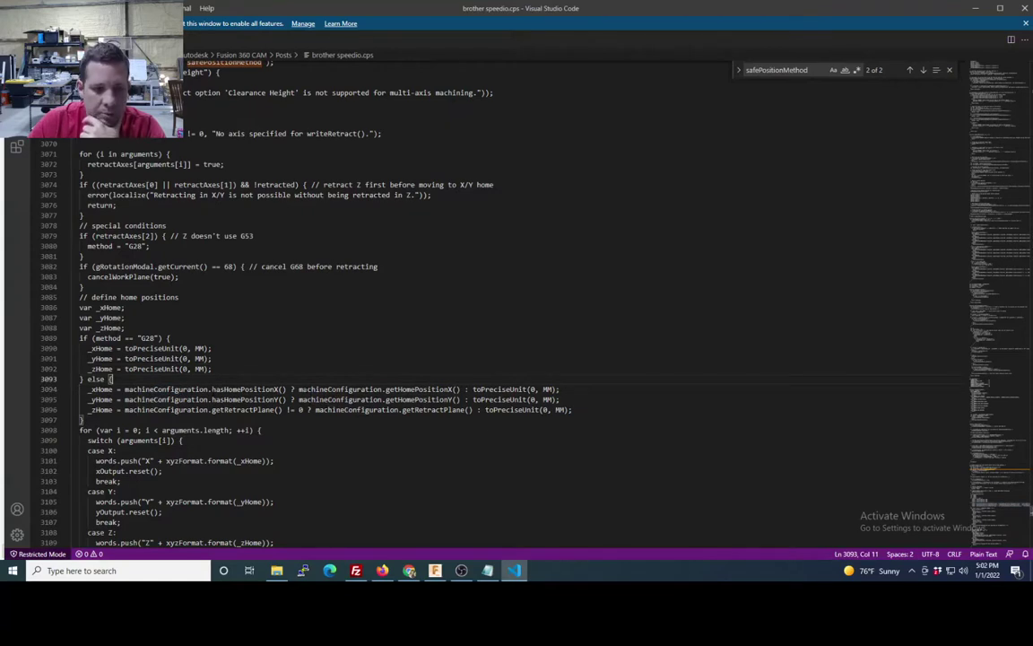
{"action": "left_click_drag", "start_coordinate": [386, 389], "coordinate": [460, 389]}
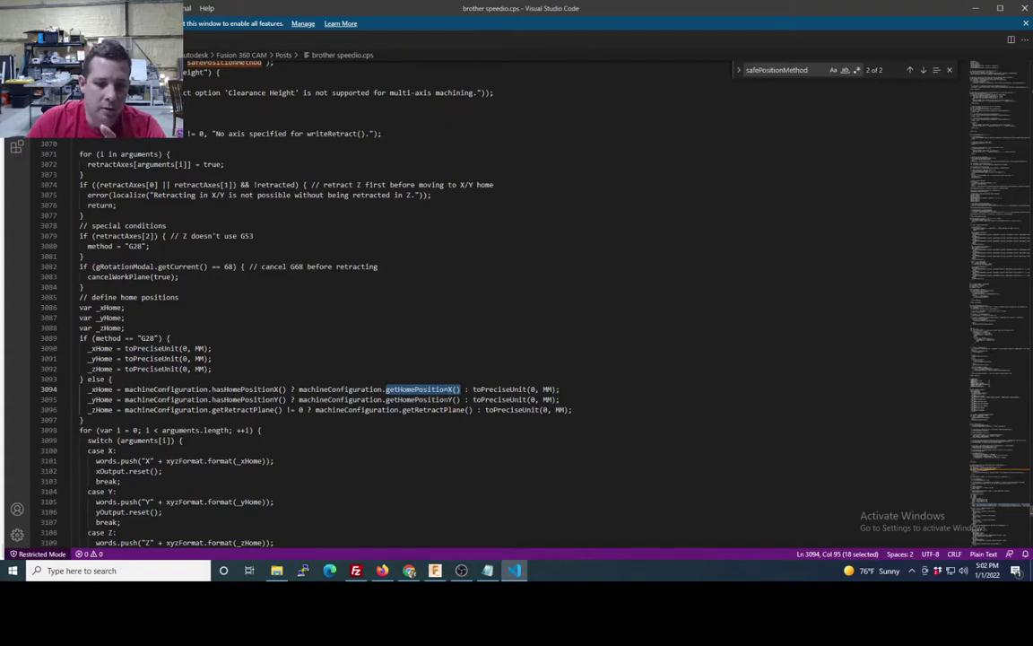
{"action": "left_click", "coordinate": [530, 389]}
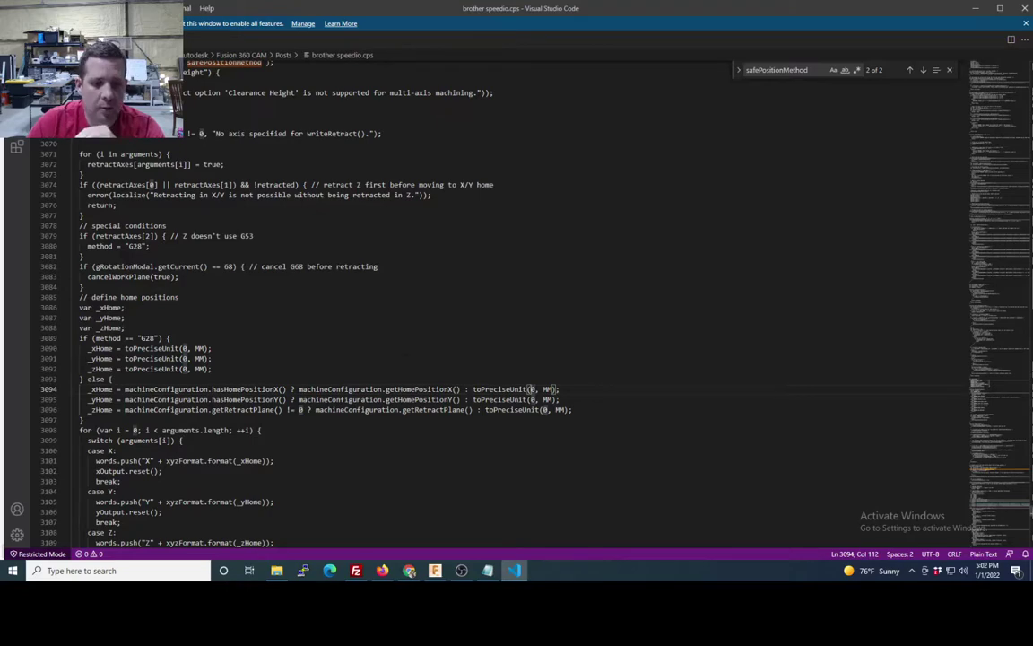
- Switch to Fusion 360, dismiss the NC program dialog and open the cloud machine Brother s700x2 from the machine library for editing
{"action": "left_click", "coordinate": [975, 9]}
{"action": "key", "text": "Escape"}
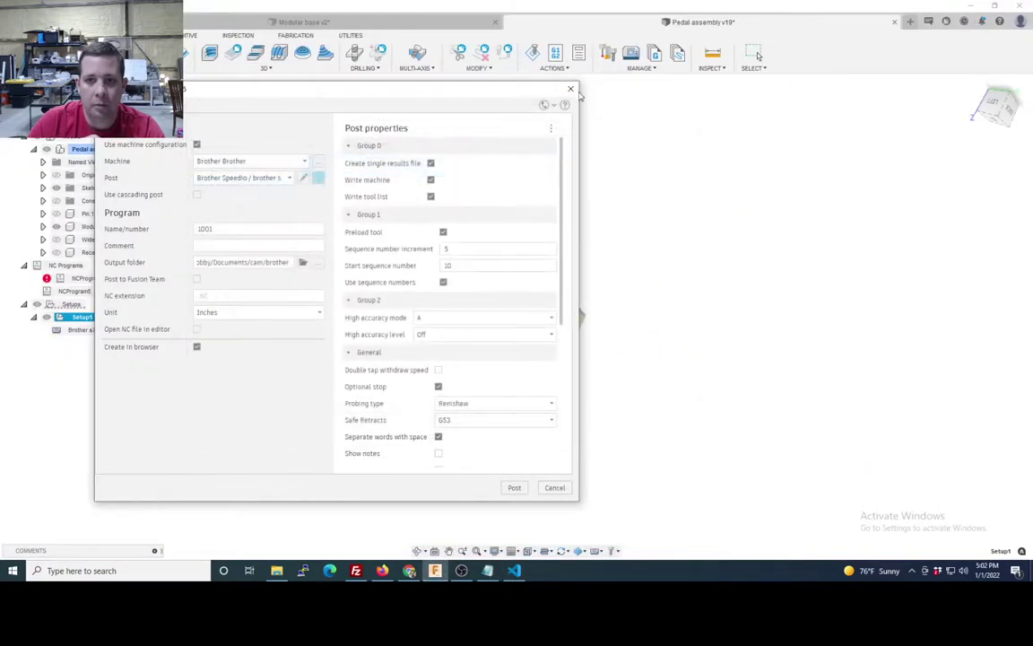
{"action": "key", "text": "Escape"}
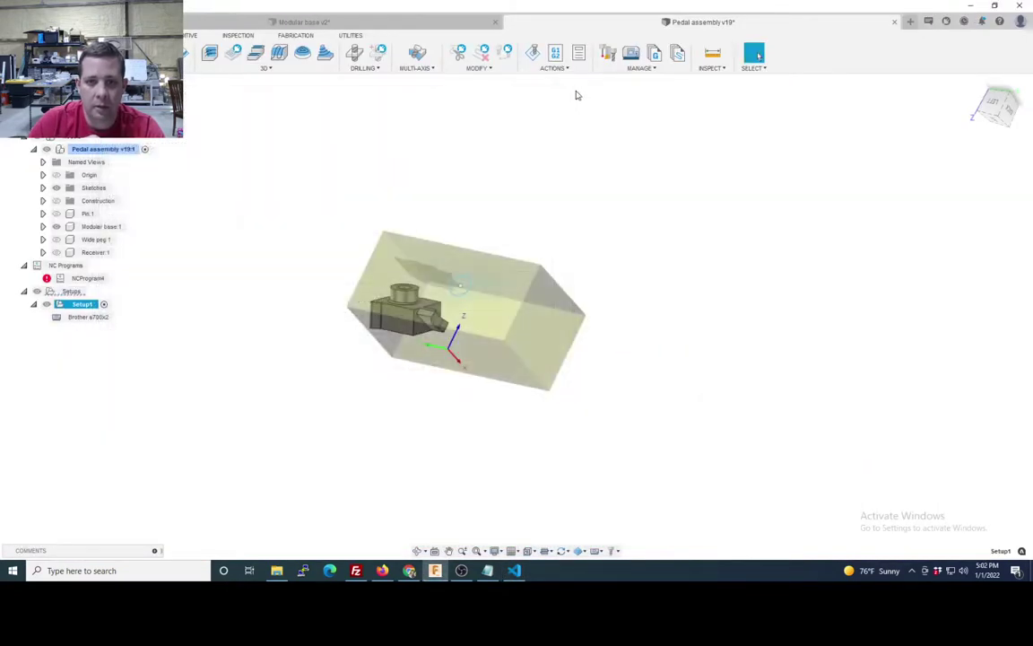
{"action": "left_click", "coordinate": [632, 54]}
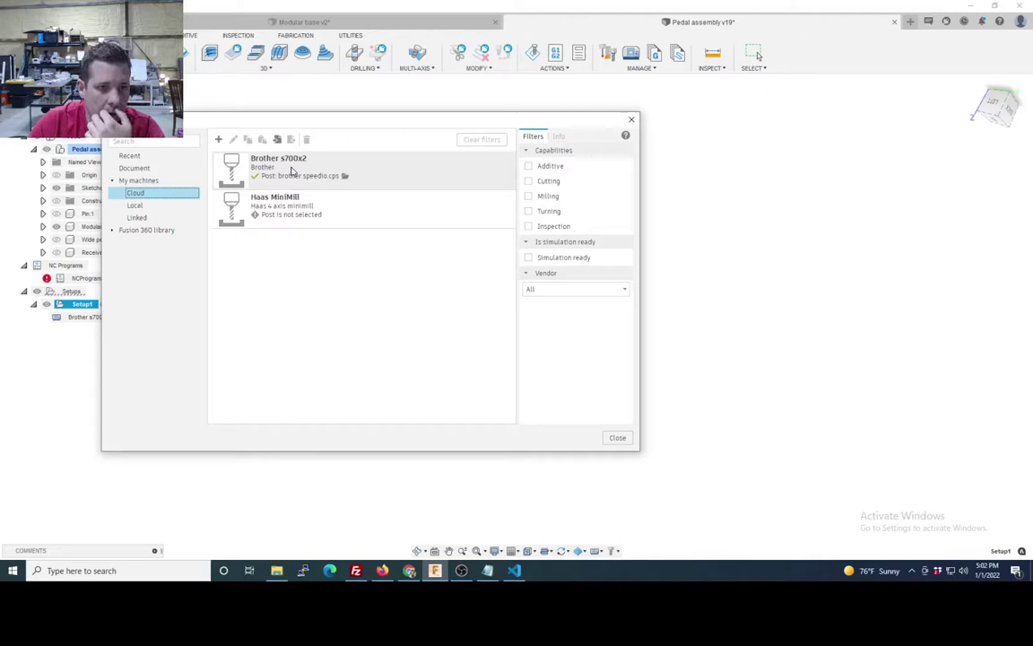
{"action": "left_click", "coordinate": [291, 171]}
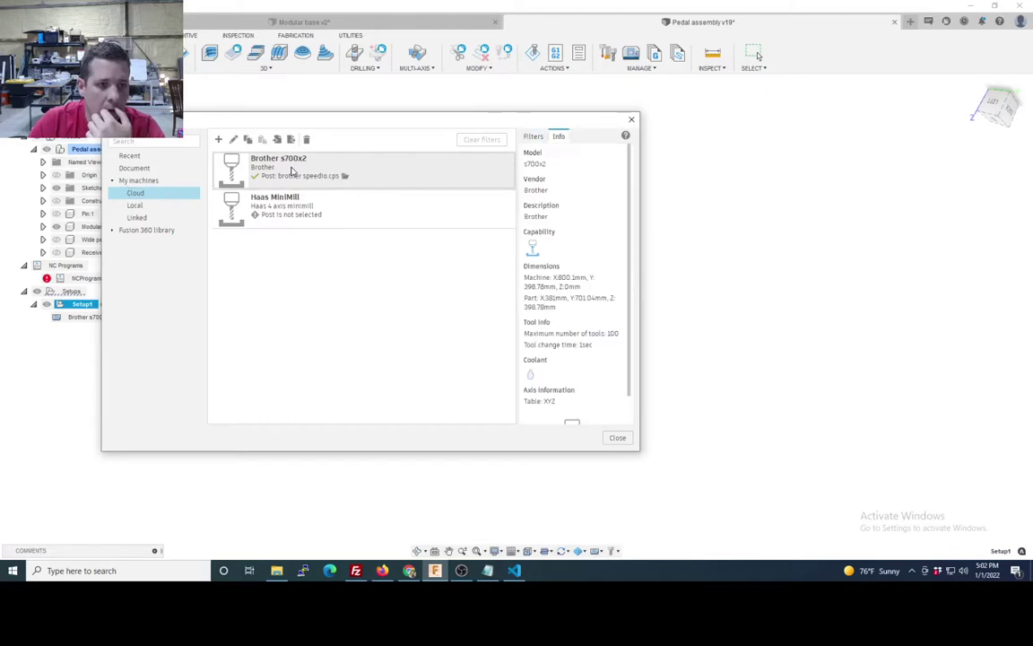
{"action": "left_click", "coordinate": [234, 139]}
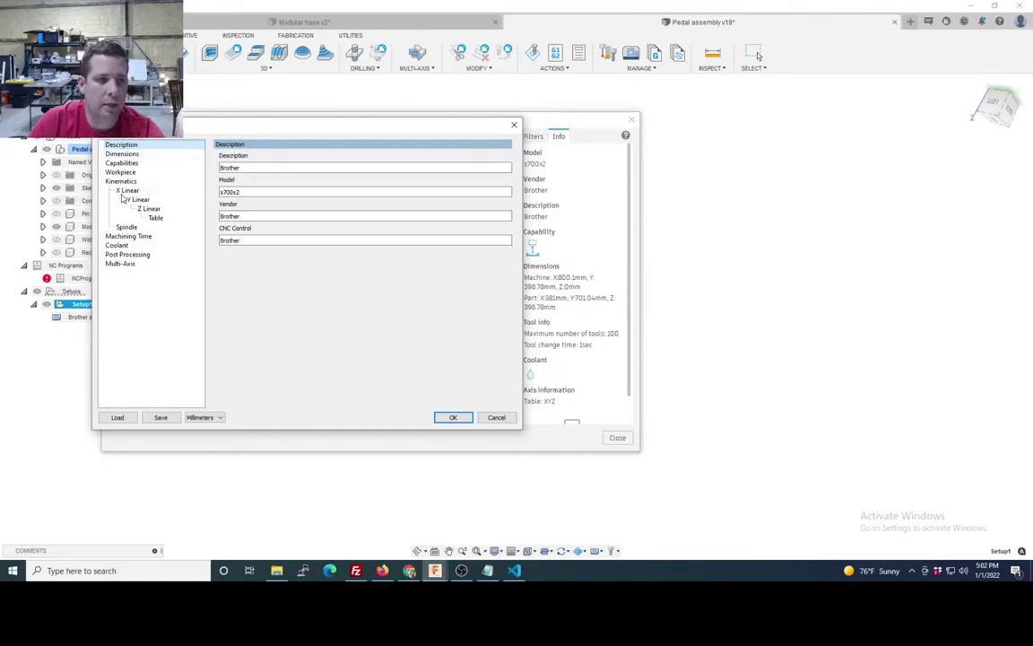
- Set the X linear axis's home position to -27" and save the machine definition
{"action": "left_click", "coordinate": [128, 190]}
{"action": "left_click_drag", "start_coordinate": [310, 190], "coordinate": [242, 191]}
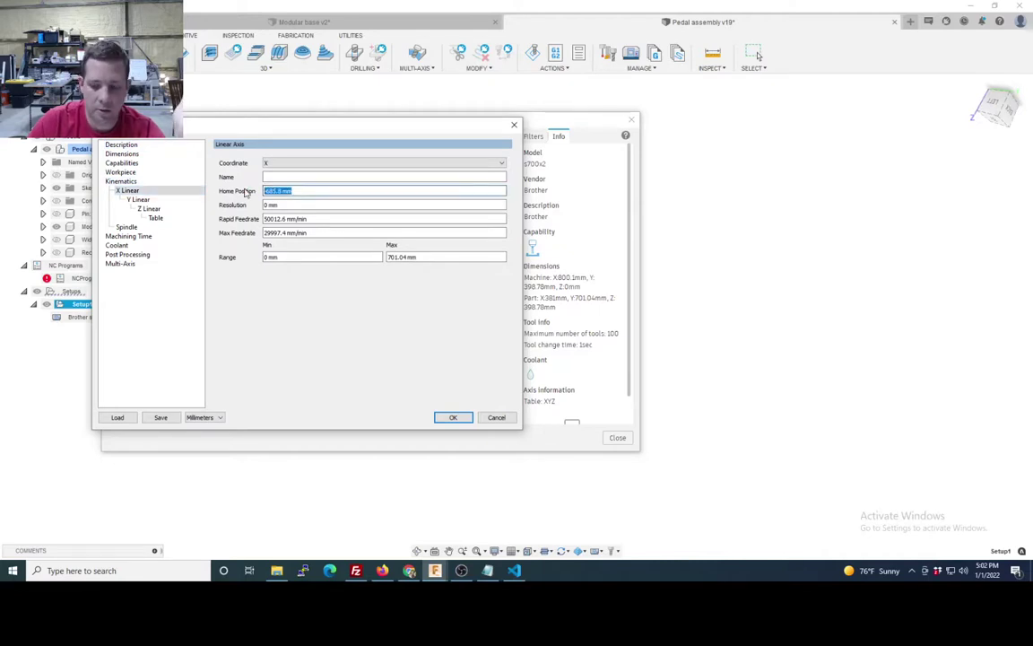
{"action": "type", "text": "-27"}
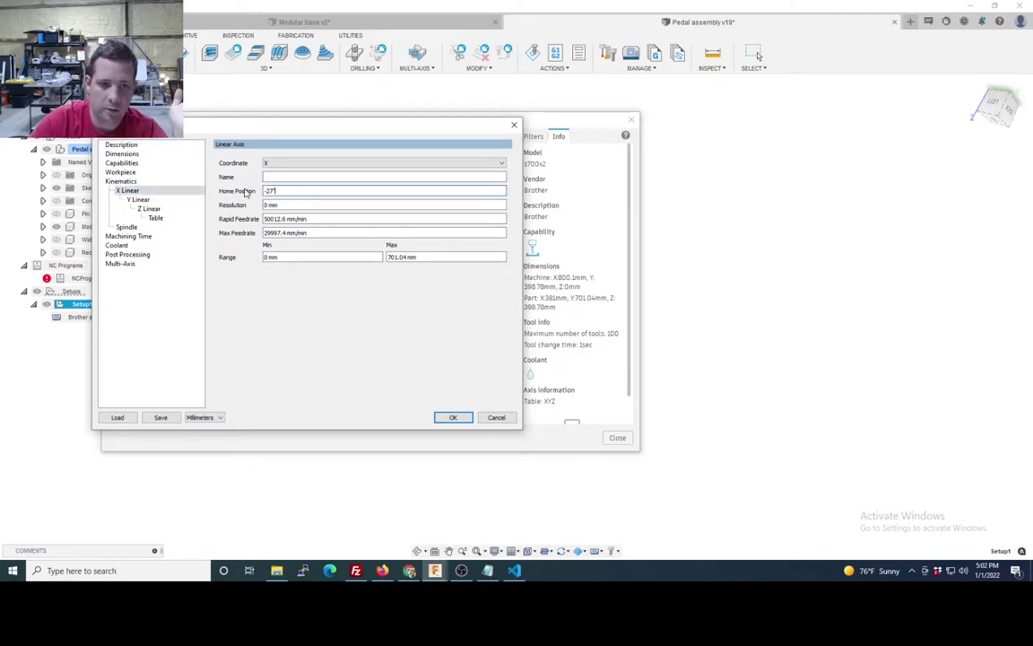
{"action": "key", "text": "Return"}
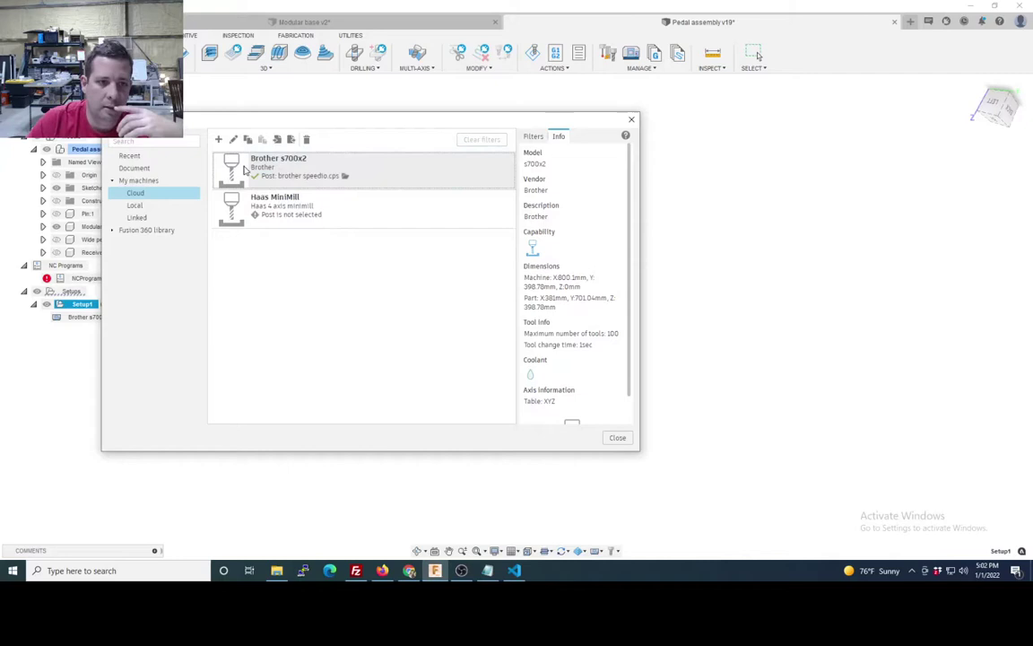
- Close the machine library and open the Brother s700x2 machine assigned to Setup1
{"action": "left_click", "coordinate": [630, 120]}
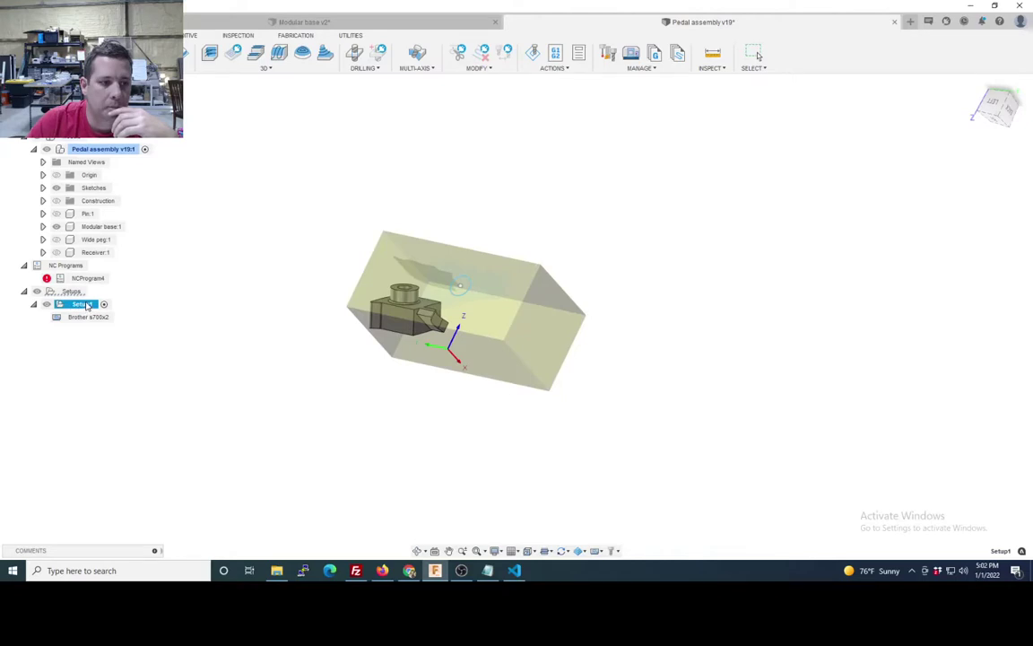
{"action": "double_click", "coordinate": [97, 318]}
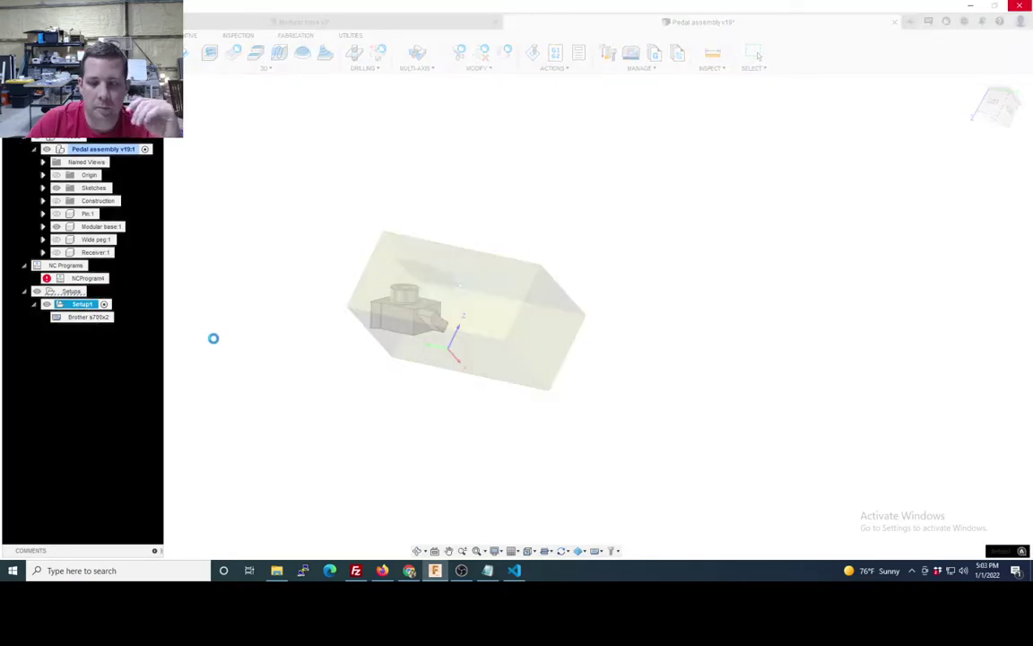
{"action": "mouse_move", "coordinate": [463, 578]}
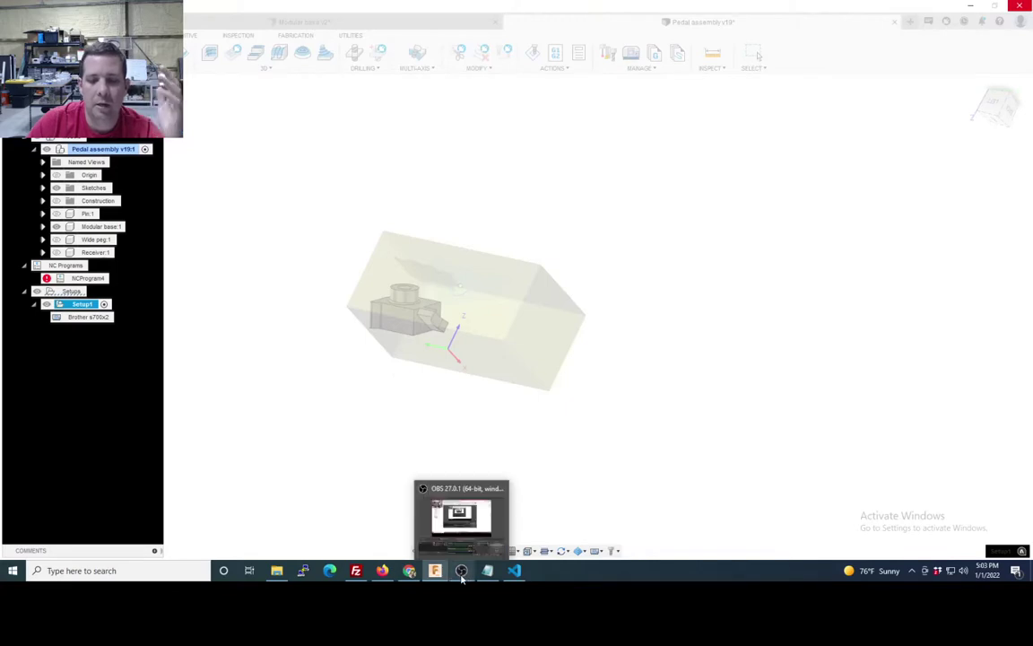
{"action": "left_click", "coordinate": [514, 571]}
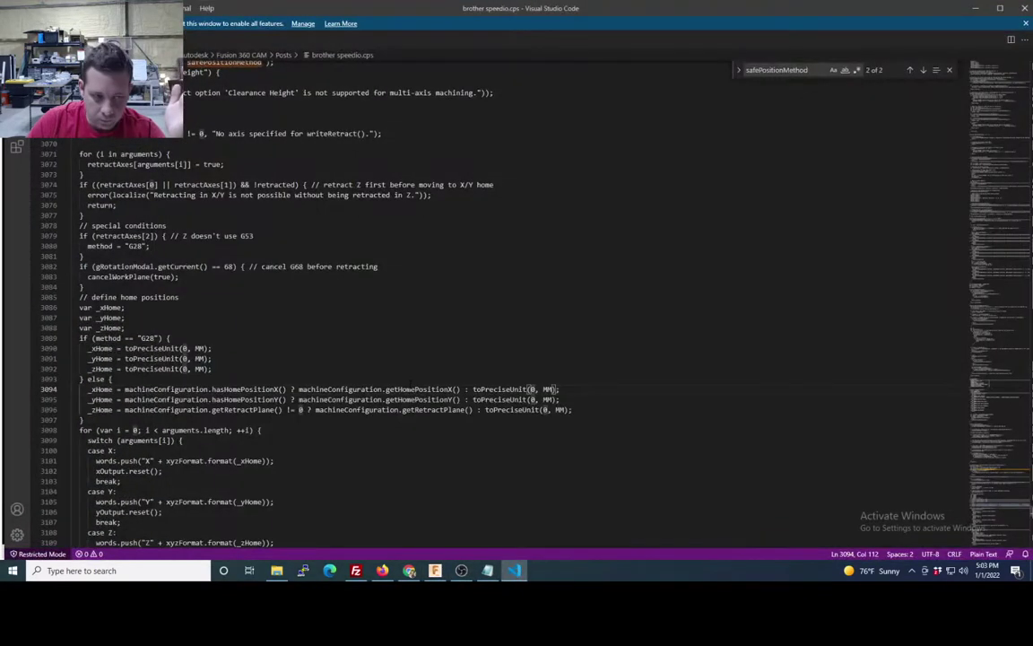
{"action": "scroll", "coordinate": [293, 165], "scroll_direction": "down", "scroll_amount": 5}
{"action": "scroll", "coordinate": [292, 164], "scroll_direction": "up", "scroll_amount": 20}
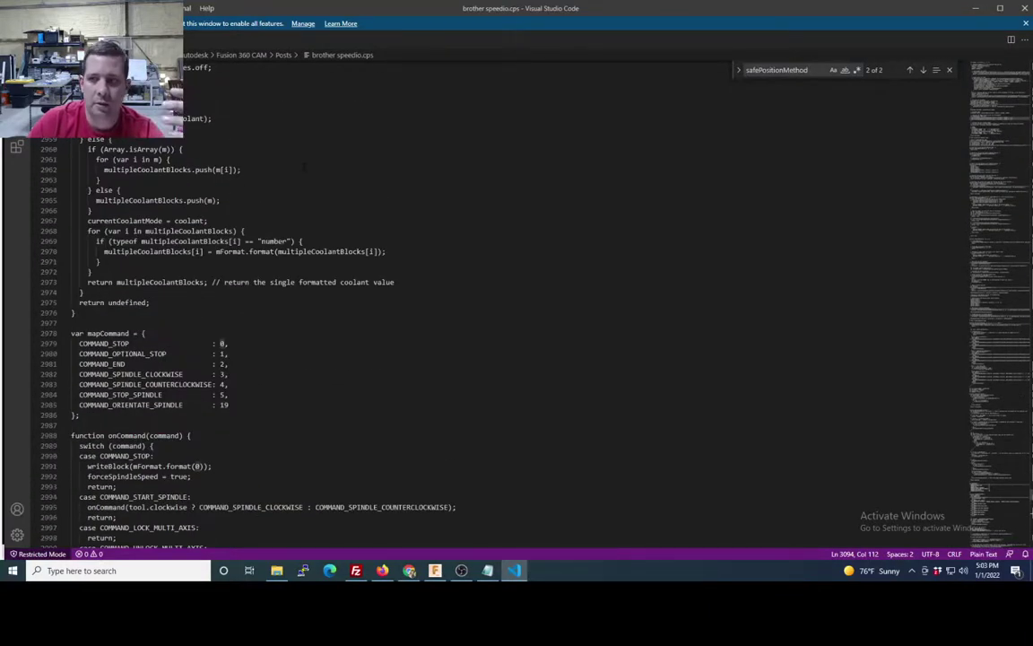
{"action": "scroll", "coordinate": [303, 166], "scroll_direction": "up", "scroll_amount": 20}
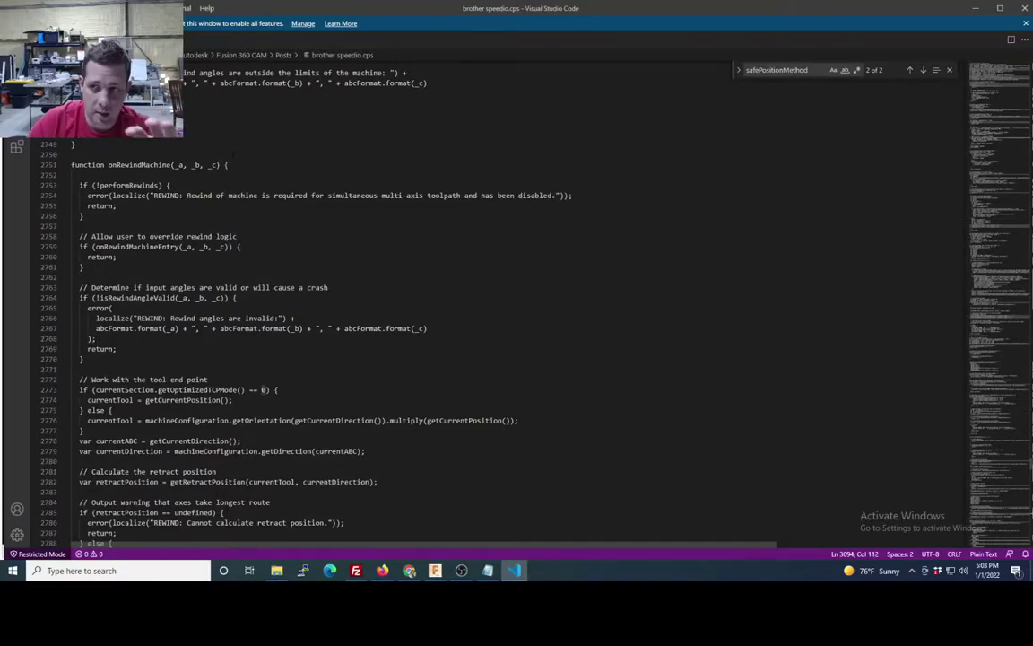
{"action": "scroll", "coordinate": [502, 340], "scroll_direction": "down", "scroll_amount": 20}
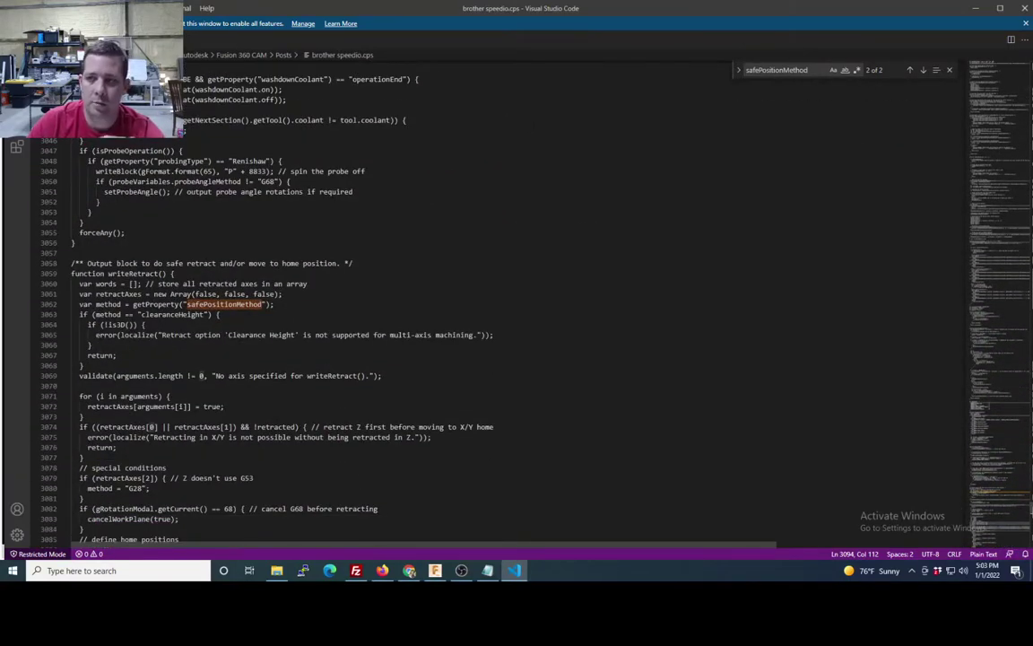
{"action": "left_click", "coordinate": [973, 9]}
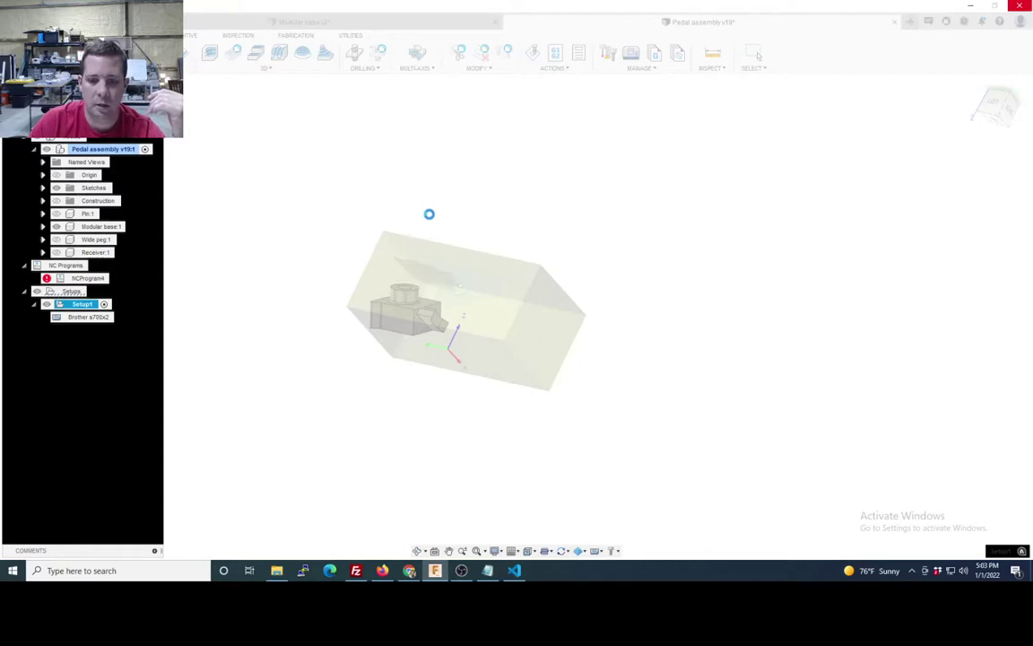
- Return to the post file in Visual Studio Code and re-examine writeRetract's home position definitions and its X, Y and Z output cases
{"action": "left_click", "coordinate": [513, 569]}
{"action": "scroll", "coordinate": [346, 350], "scroll_direction": "down", "scroll_amount": 12}
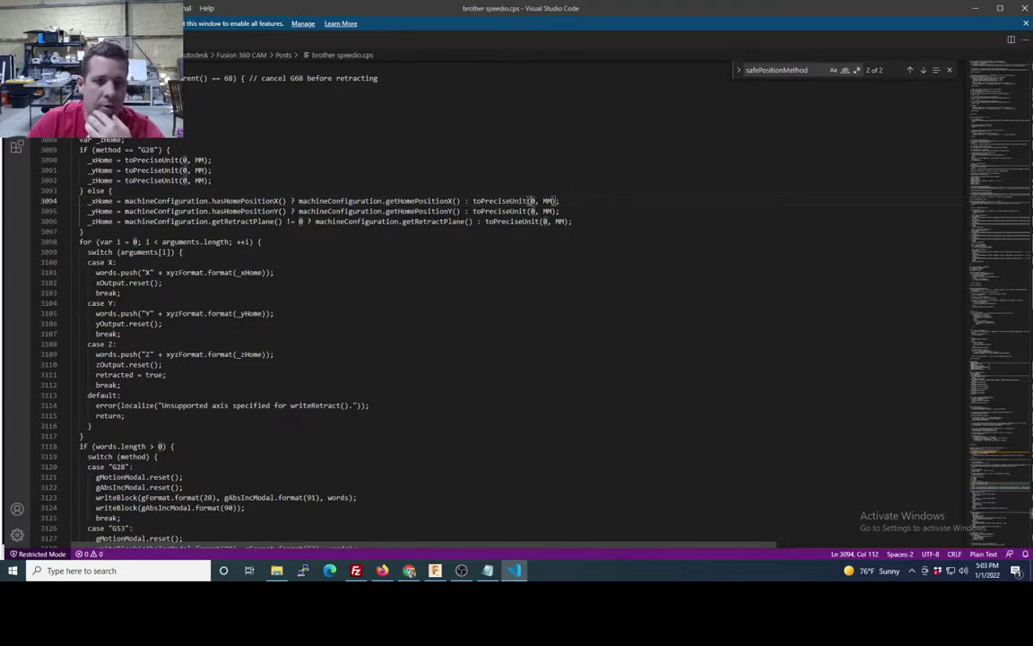
{"action": "scroll", "coordinate": [324, 279], "scroll_direction": "down", "scroll_amount": 2}
{"action": "scroll", "coordinate": [323, 279], "scroll_direction": "up", "scroll_amount": 6}
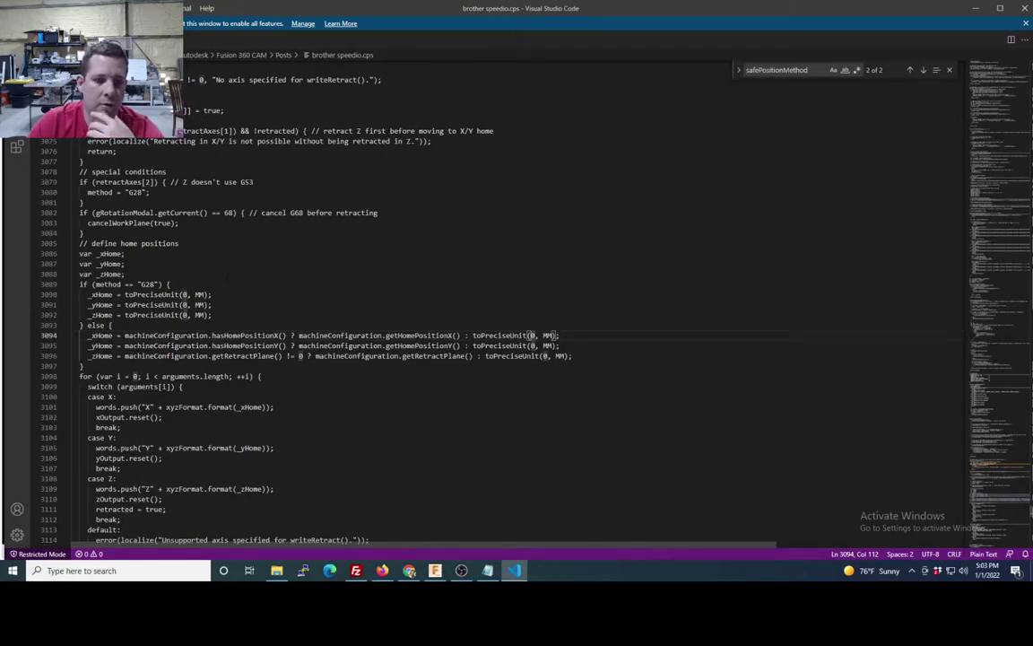
{"action": "left_click", "coordinate": [435, 571]}
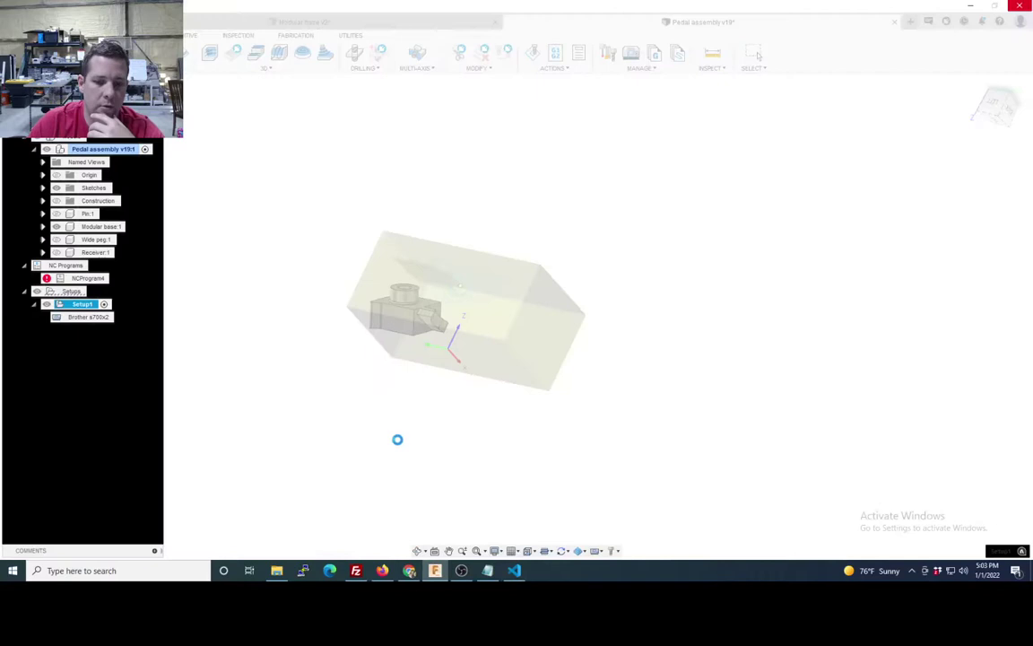
{"action": "left_click", "coordinate": [514, 571]}
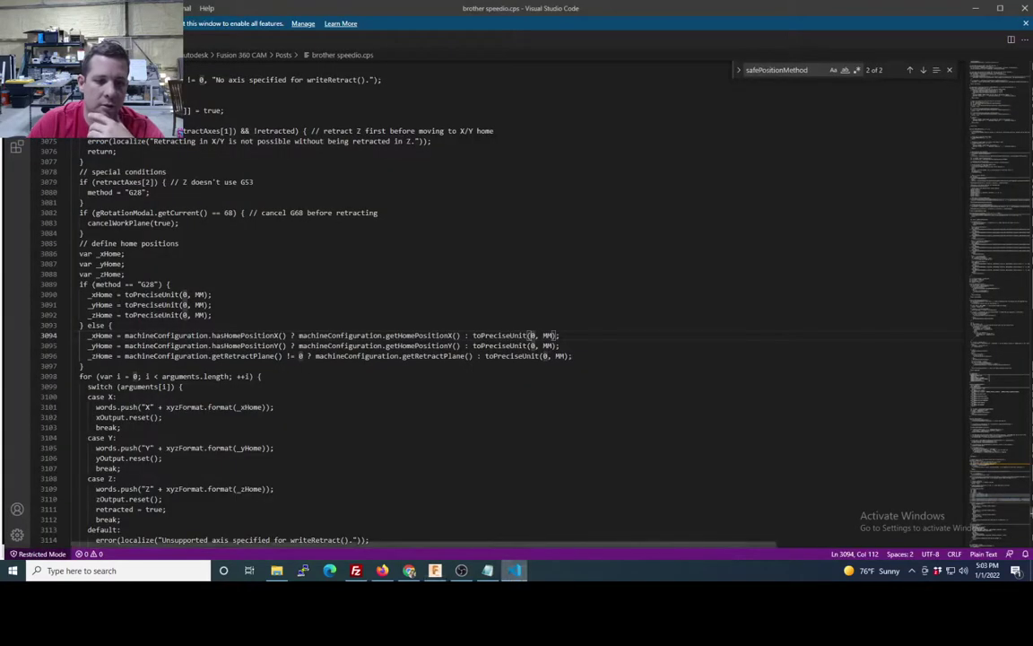